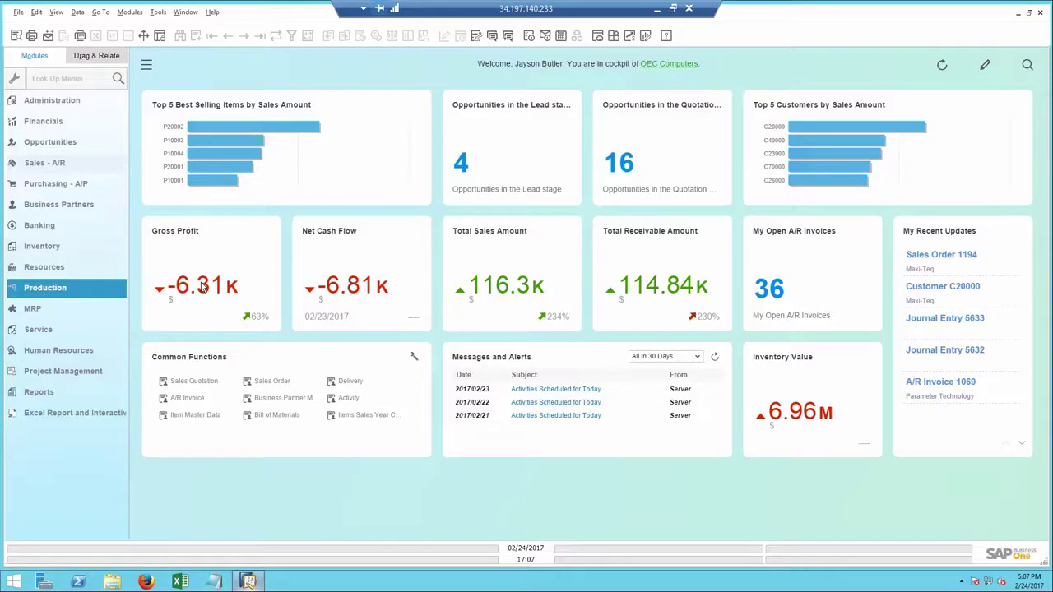
# Step: Open Detailed Results for the 16 opportunities in the Quotation-stage cockpit widget
pyautogui.moveTo(203, 284)
pyautogui.moveTo(168, 285)
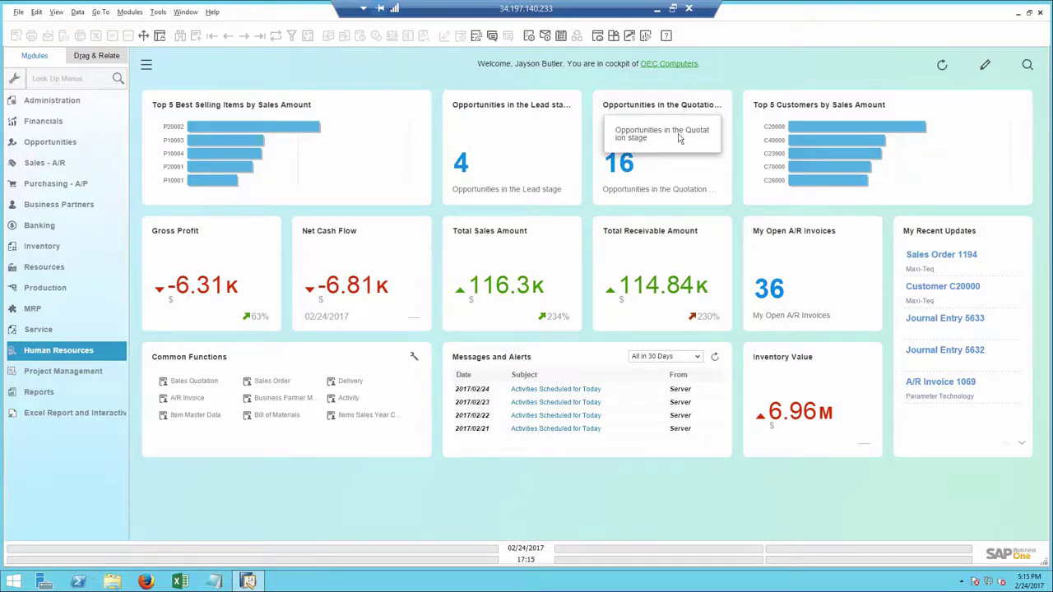
pyautogui.click(624, 168)
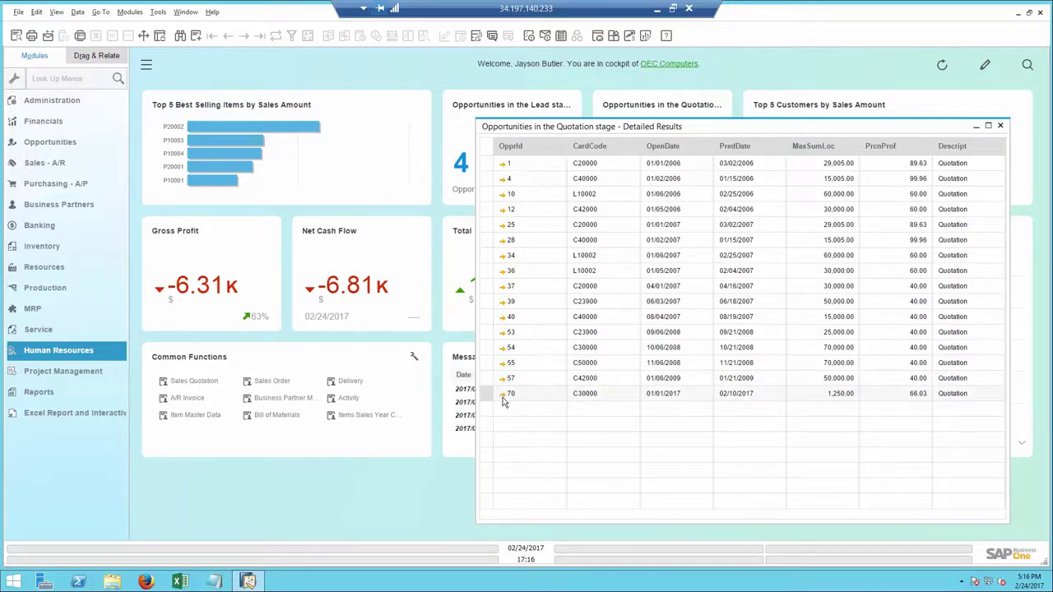
# Step: Open opportunity 70 'New printers', then its Quotation-stage linked Sales Quotation 1184
pyautogui.click(504, 398)
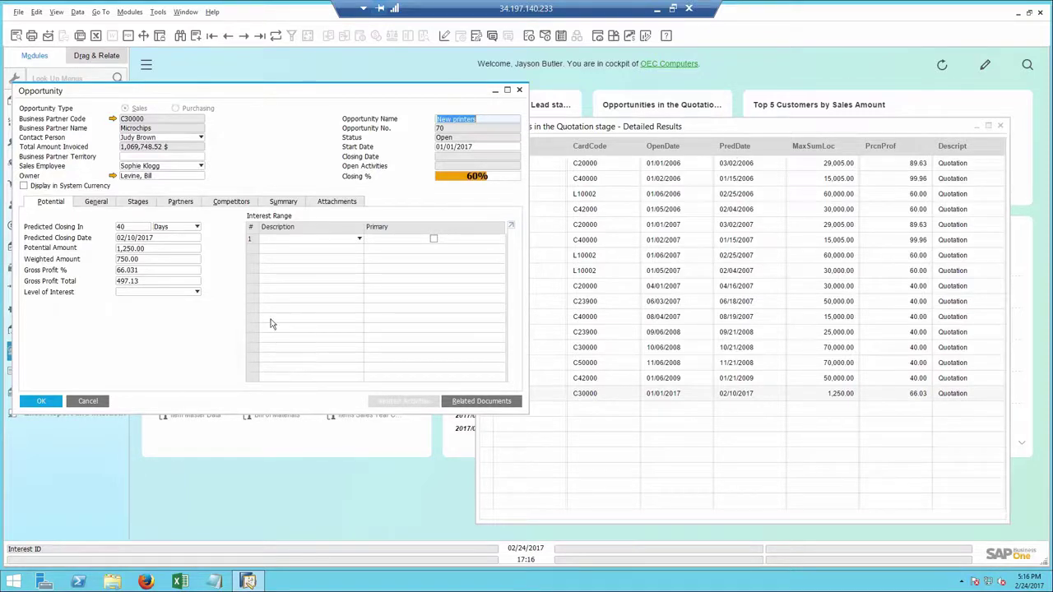
pyautogui.click(139, 203)
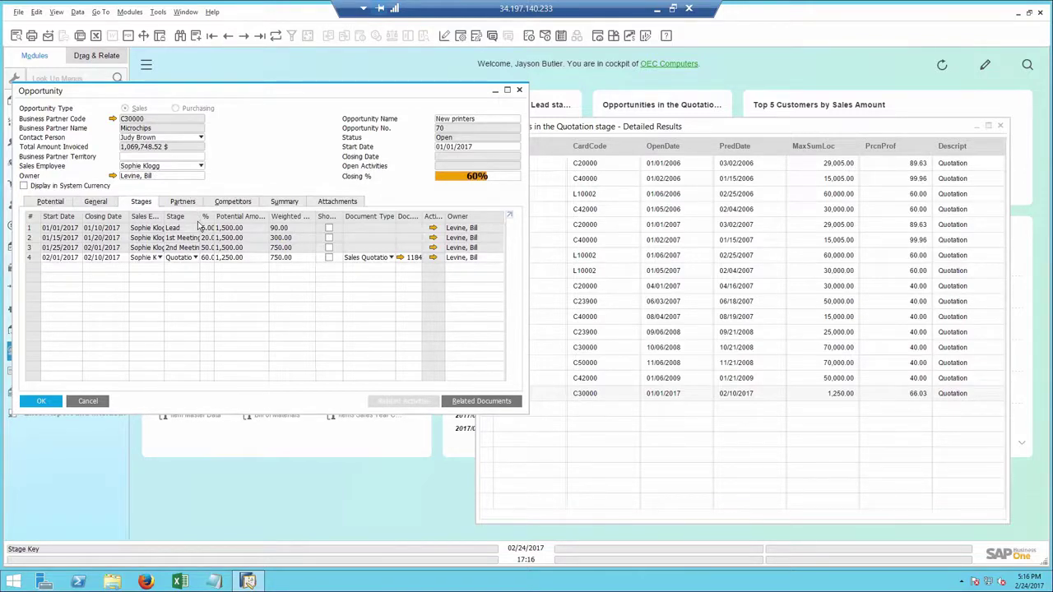
pyautogui.click(400, 257)
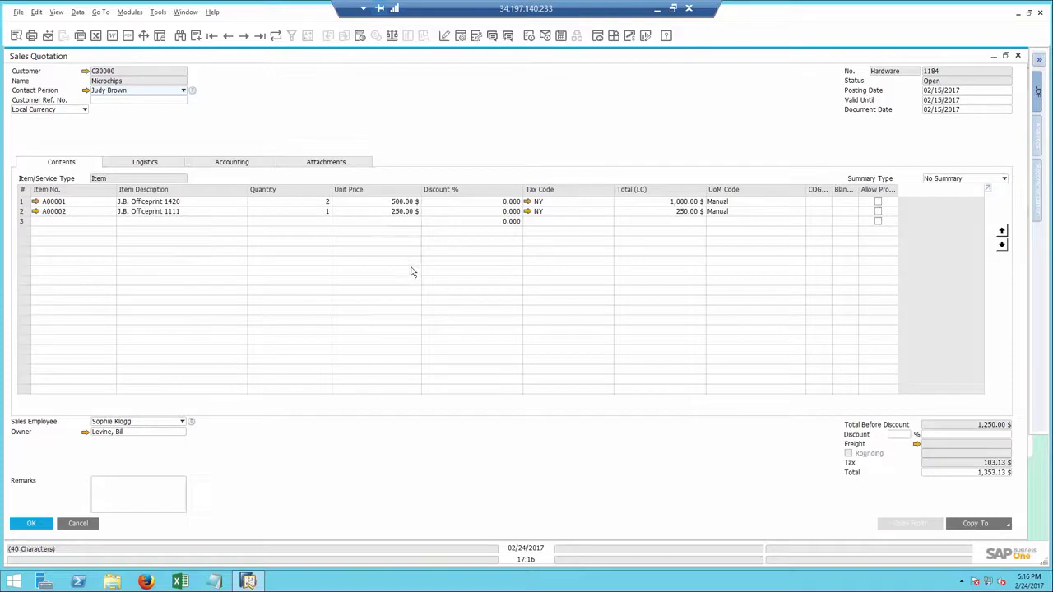
# Step: Search the User List for 'sop' and start a chat with the matching sales employee
pyautogui.click(493, 38)
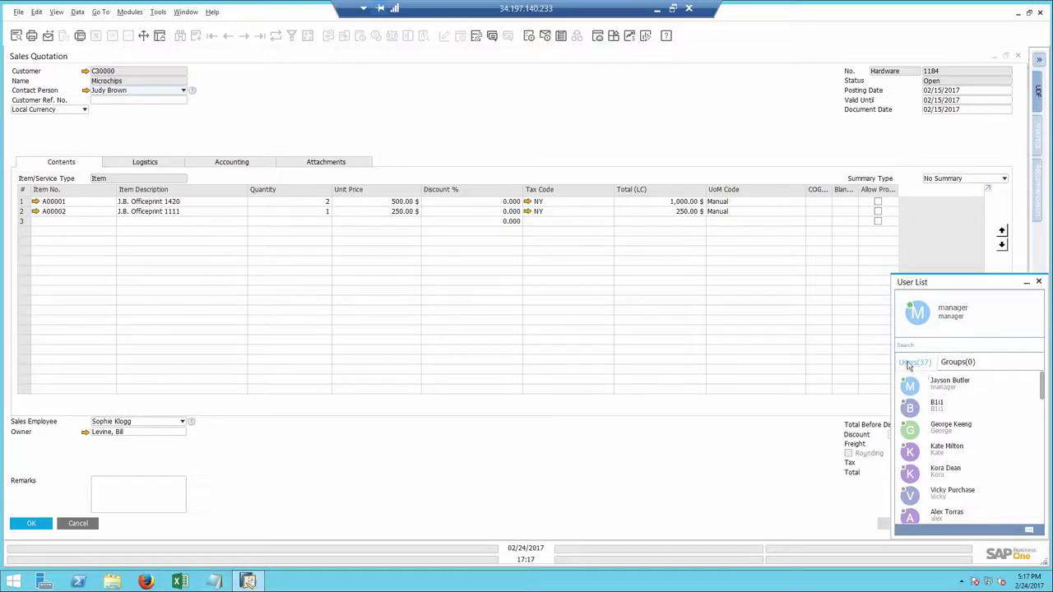
pyautogui.click(959, 363)
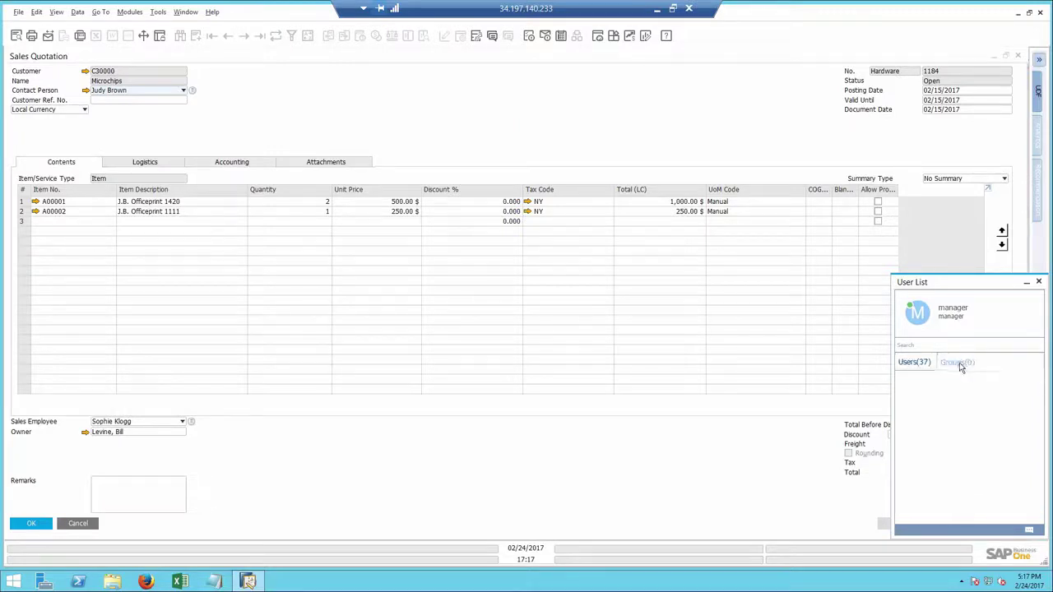
pyautogui.click(919, 363)
pyautogui.click(920, 346)
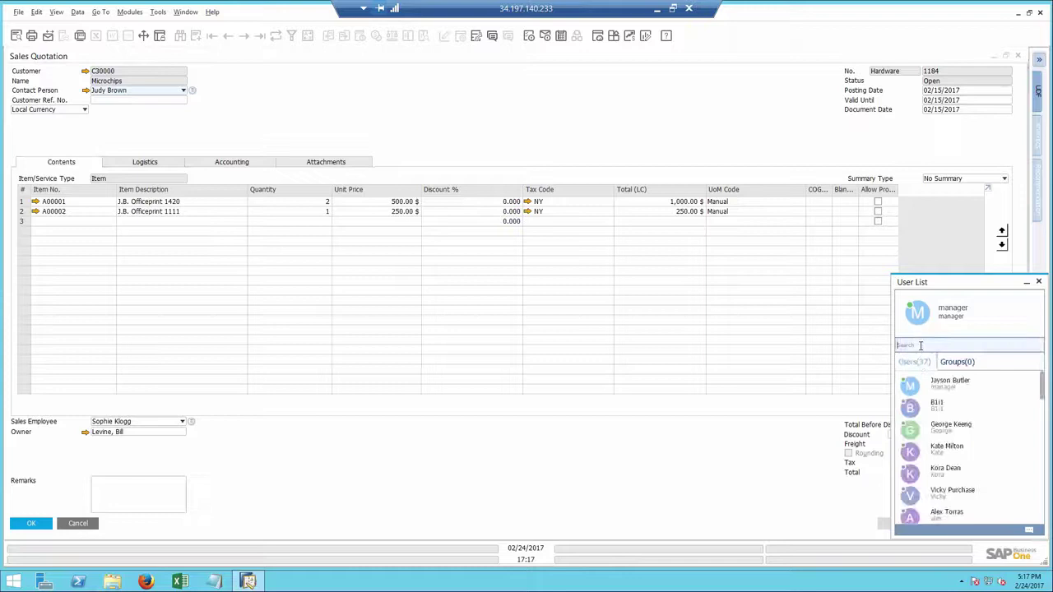
pyautogui.write('sop')
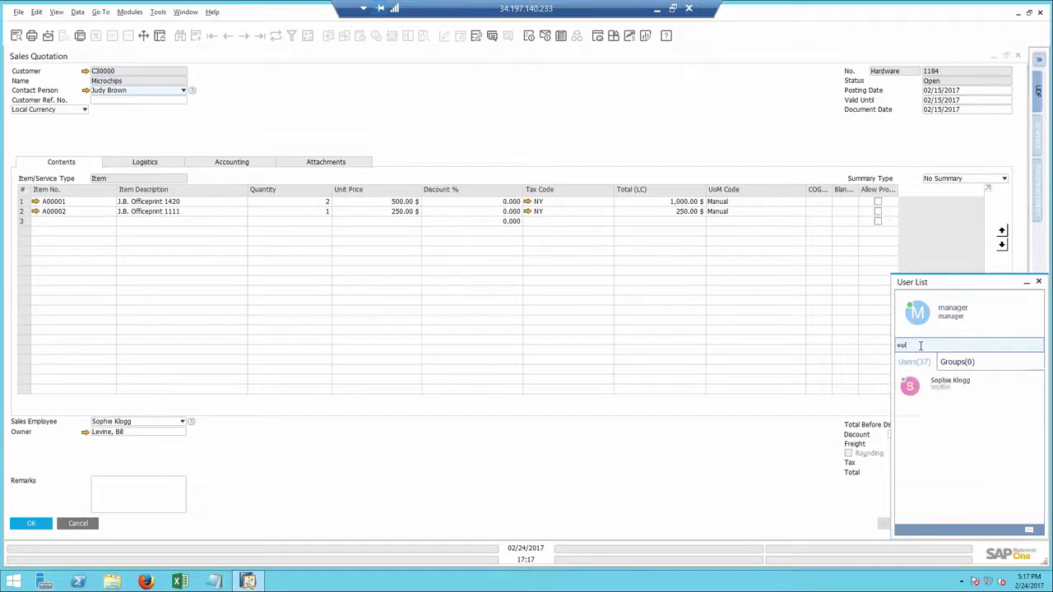
pyautogui.doubleClick(950, 383)
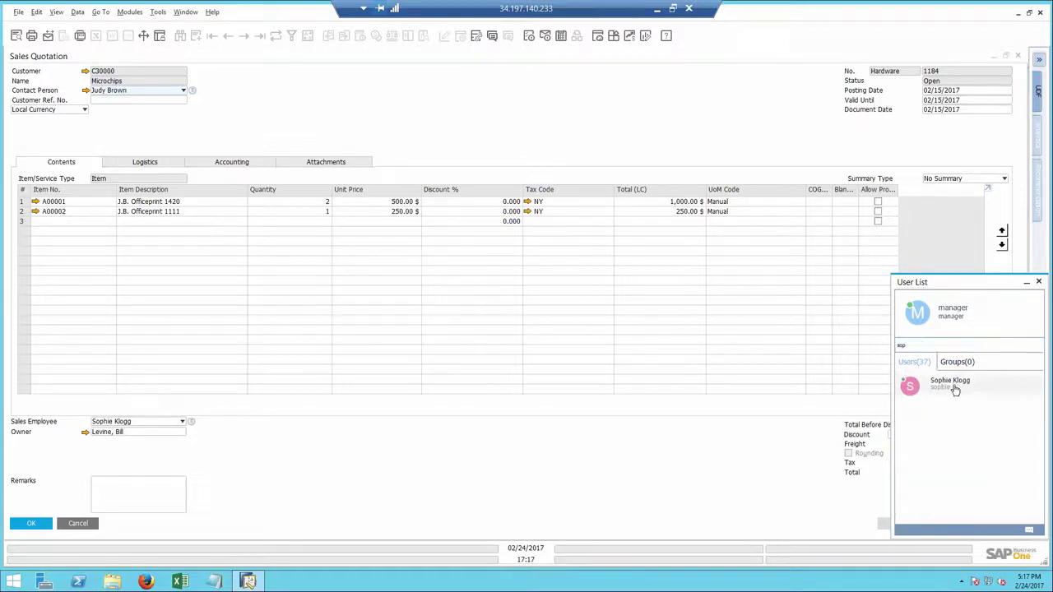
# Step: Write 'Please follow up on' with a shared link to Sales Quotation 1185, then close the chat
pyautogui.write('Pl')
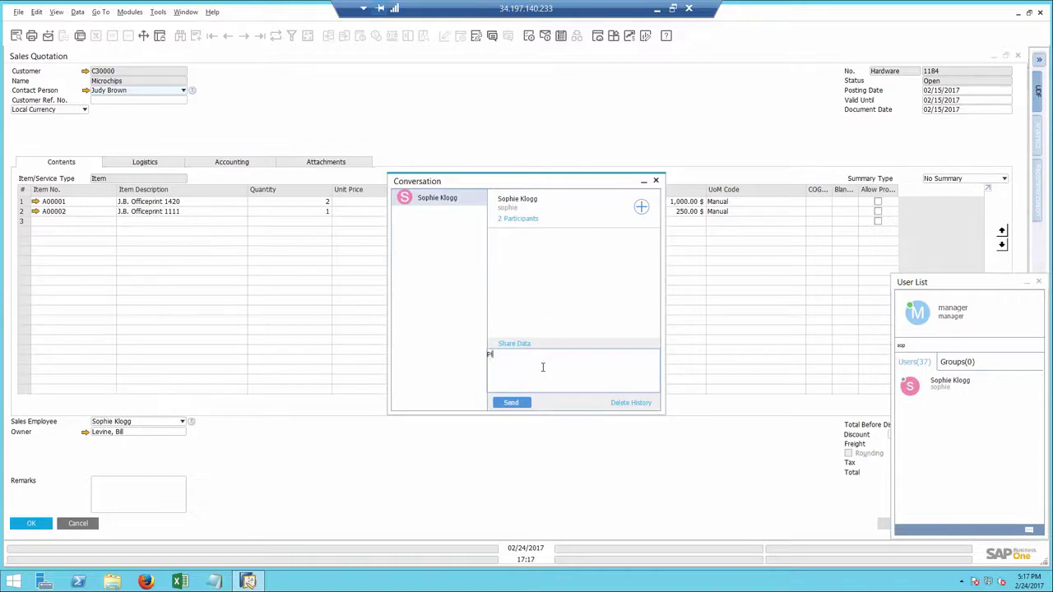
pyautogui.write('ease follow up on')
pyautogui.click(431, 115)
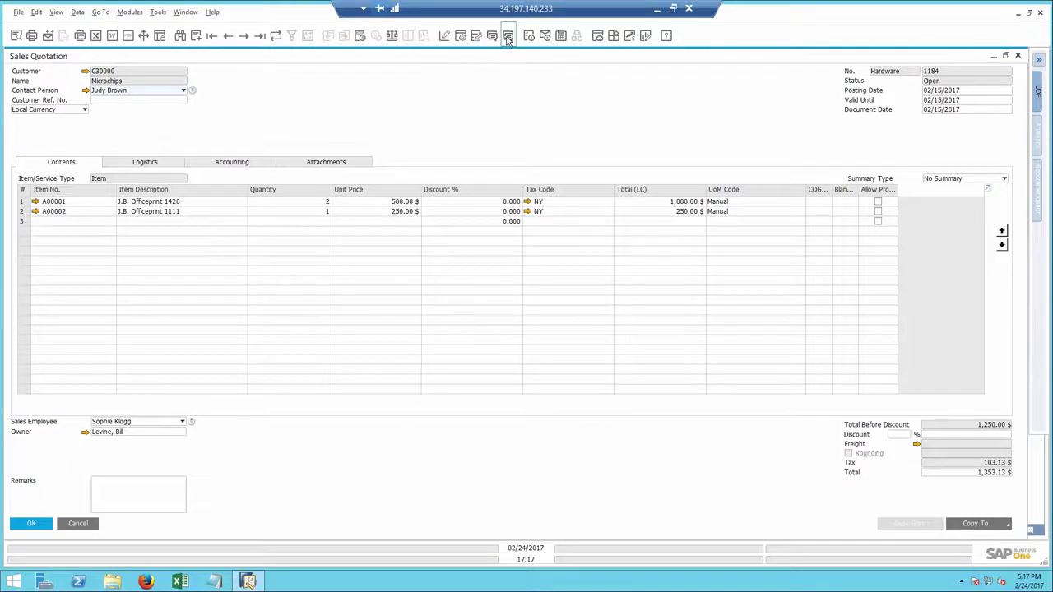
pyautogui.click(504, 36)
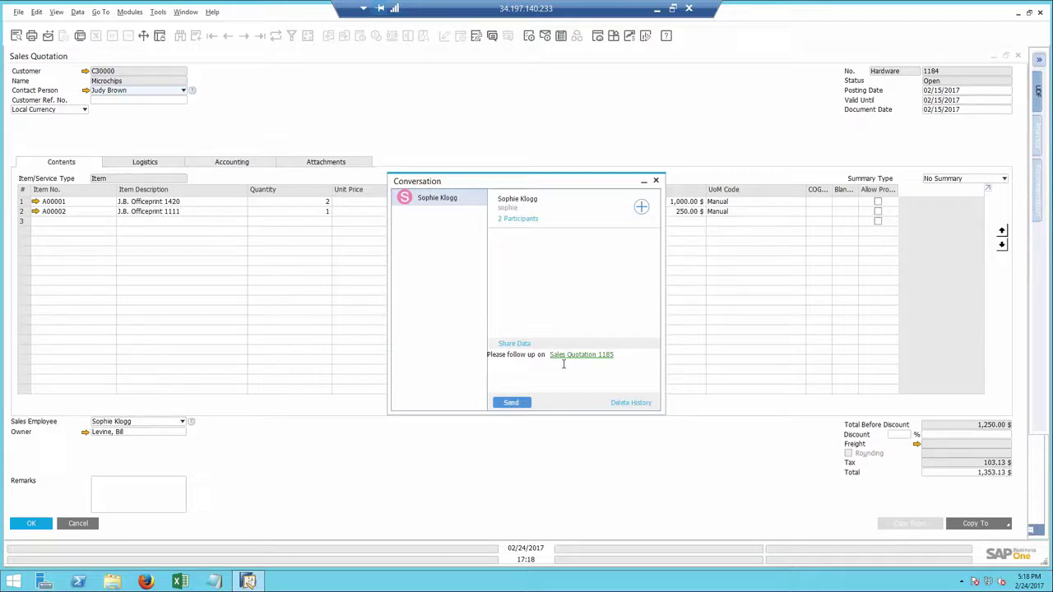
pyautogui.click(656, 180)
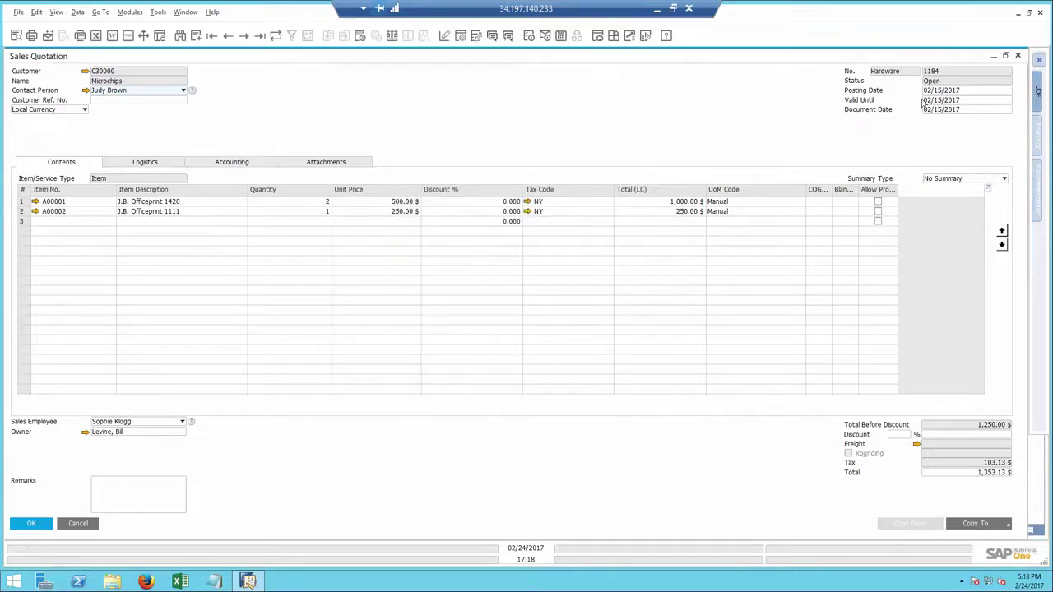
# Step: Close the Sales Quotation, Opportunity, Detailed Results and User List windows
pyautogui.click(1017, 57)
pyautogui.click(520, 92)
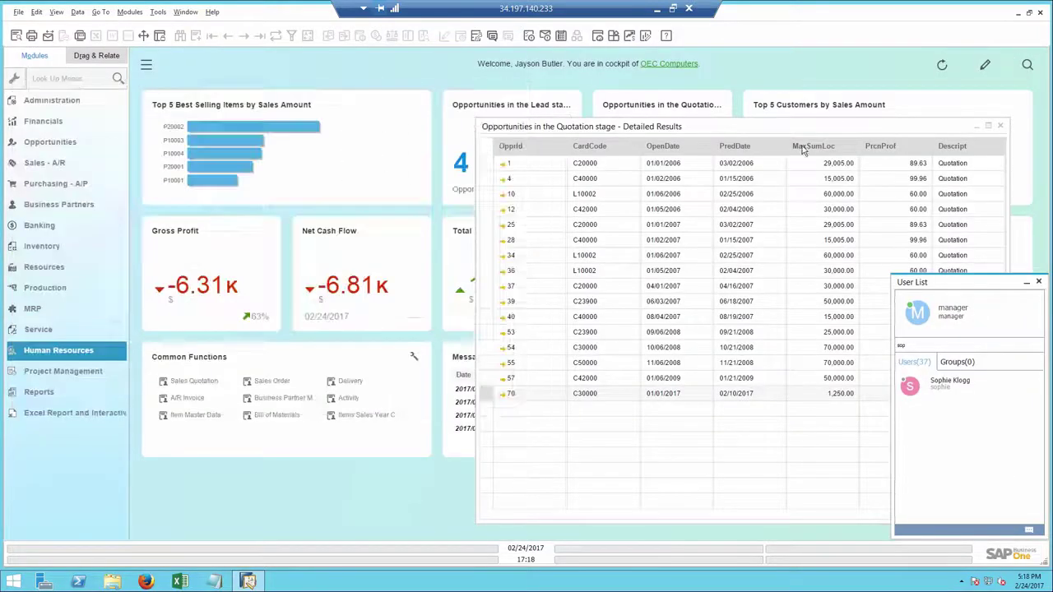
pyautogui.click(1000, 125)
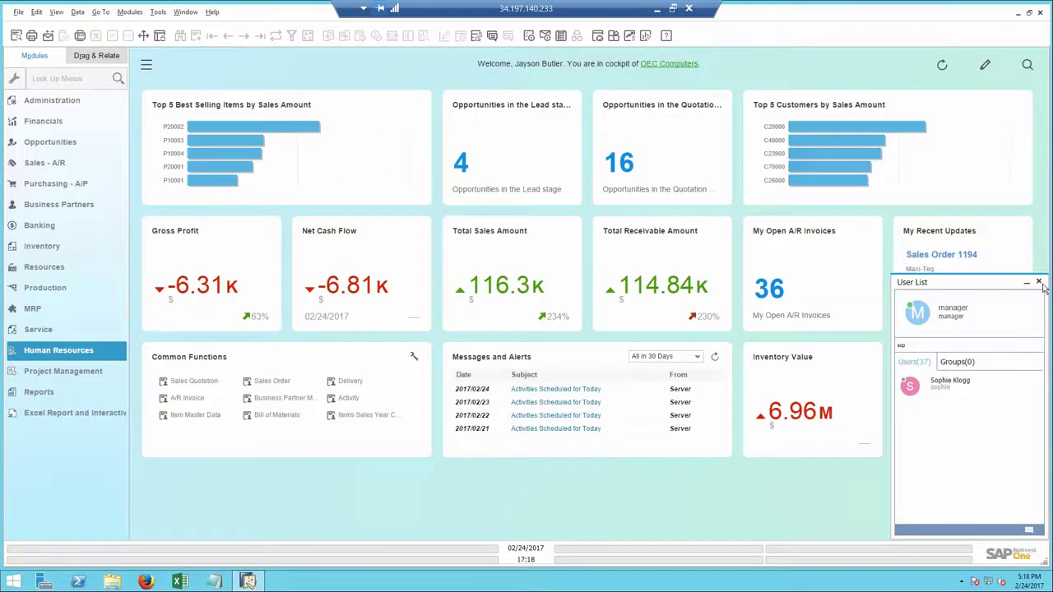
pyautogui.click(1039, 281)
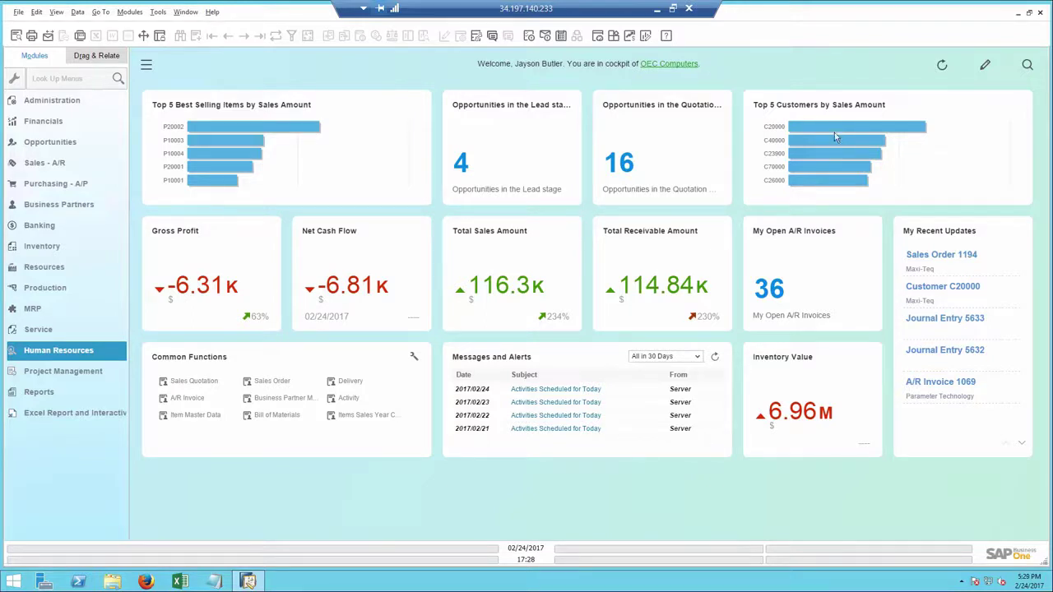
# Step: Choose Customer 360 from the C20000 bar's menu in Top 5 Customers
pyautogui.moveTo(831, 130)
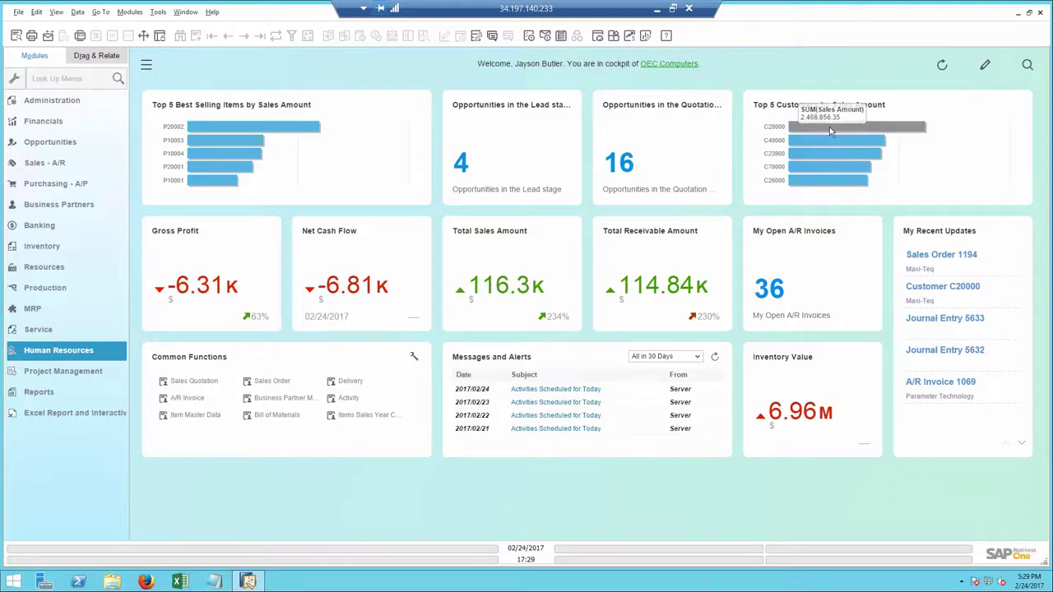
pyautogui.click(829, 126)
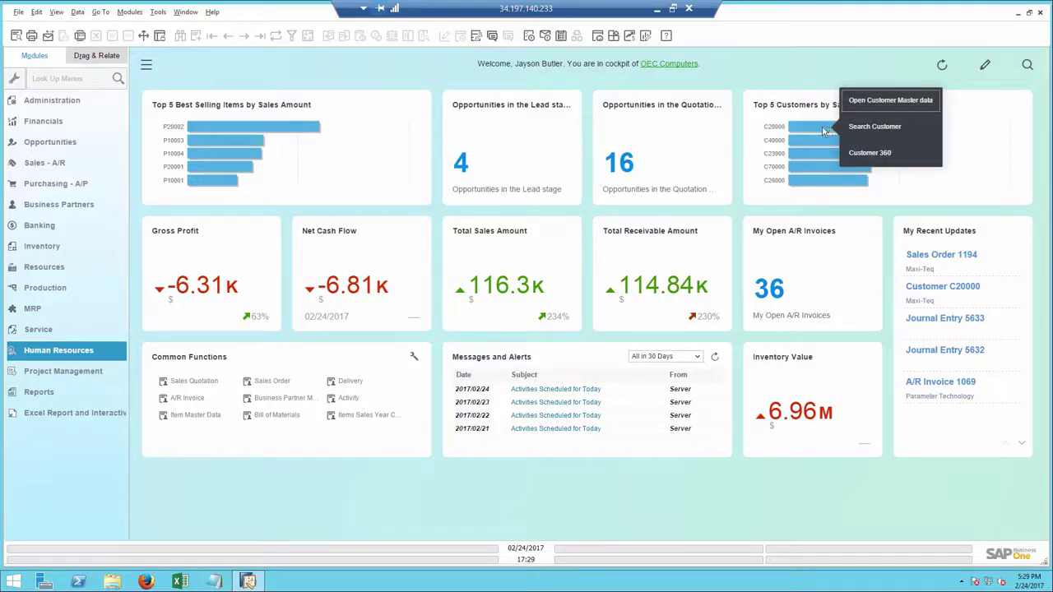
pyautogui.moveTo(810, 131)
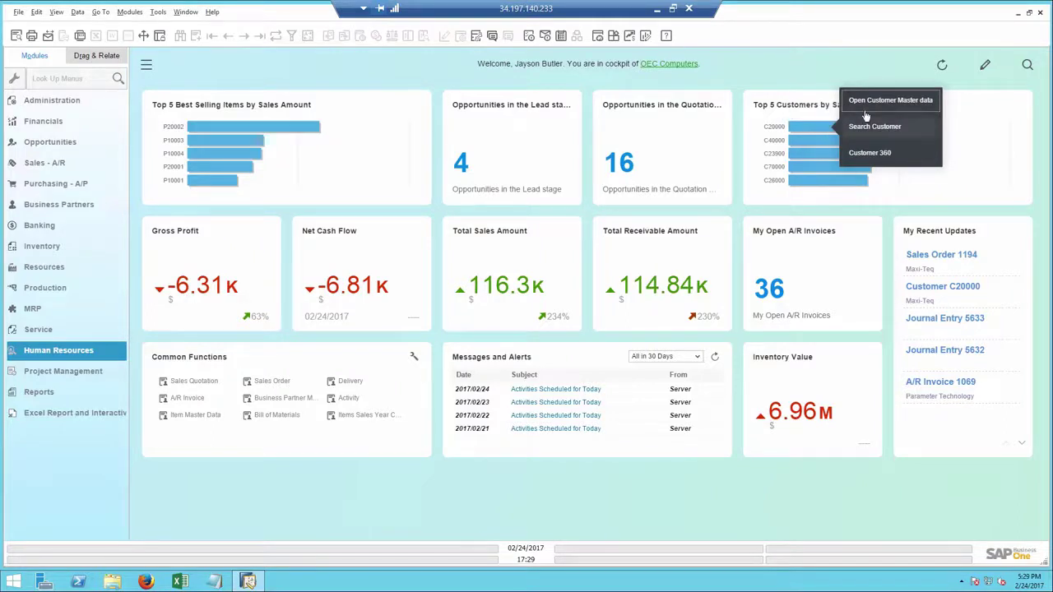
pyautogui.click(868, 156)
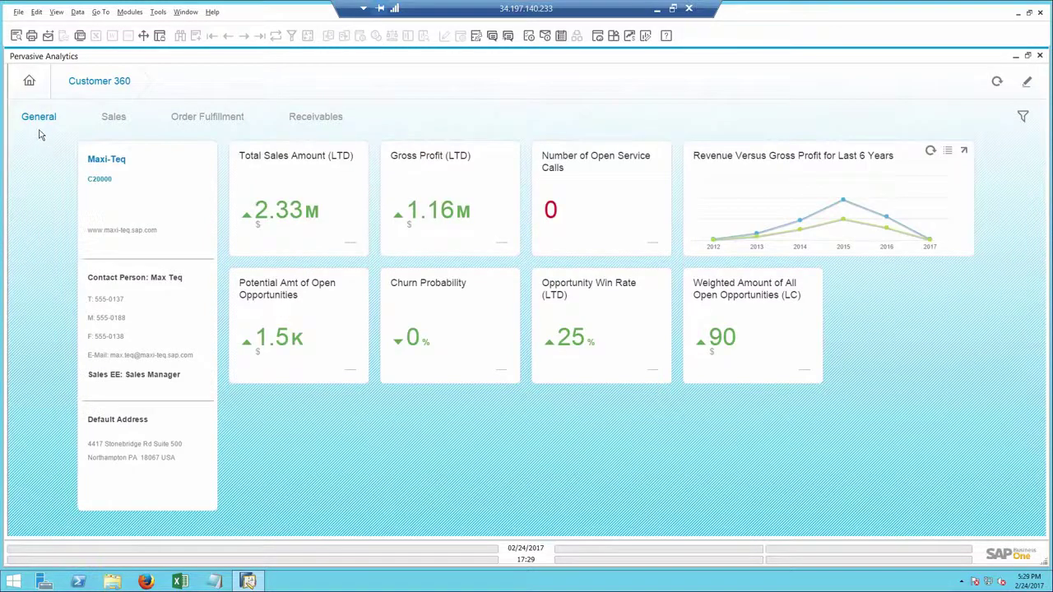
# Step: Step through Maxi-Teq's Sales, Order Fulfillment and Receivables tabs in Pervasive Analytics
pyautogui.moveTo(266, 210)
pyautogui.click(114, 118)
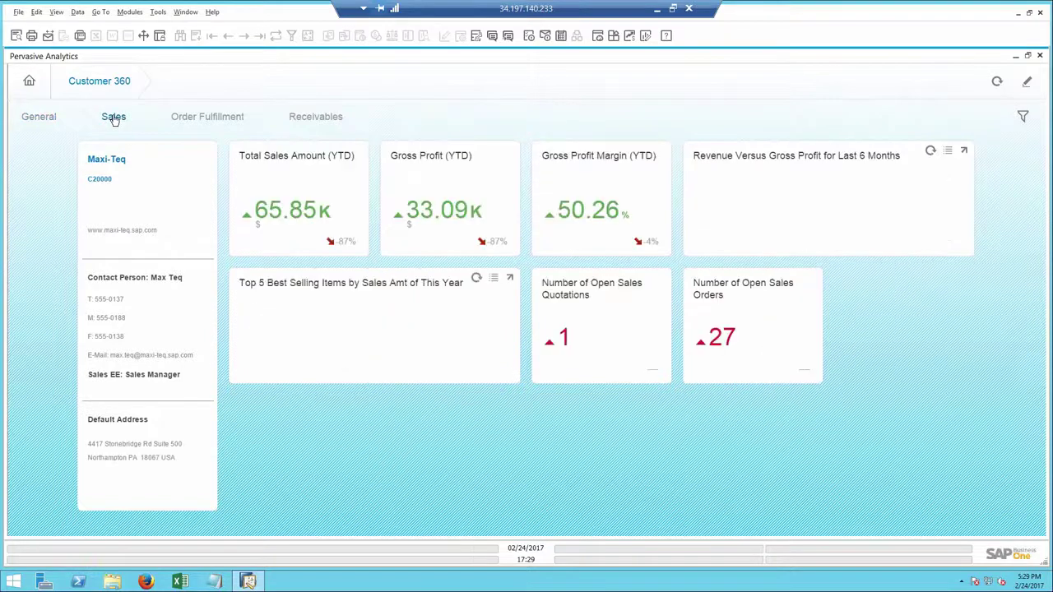
pyautogui.click(204, 121)
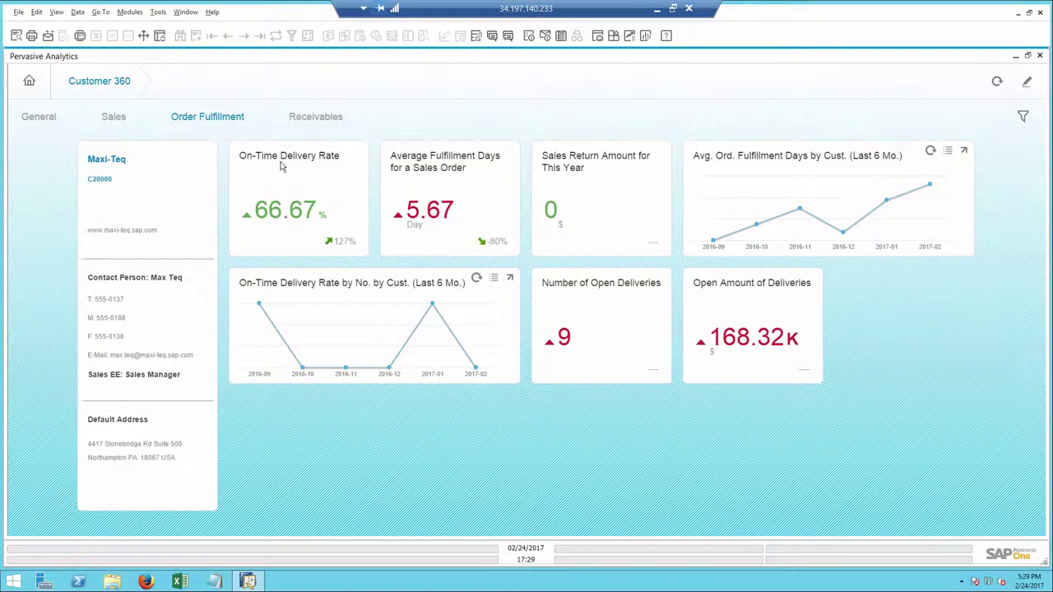
pyautogui.moveTo(280, 226)
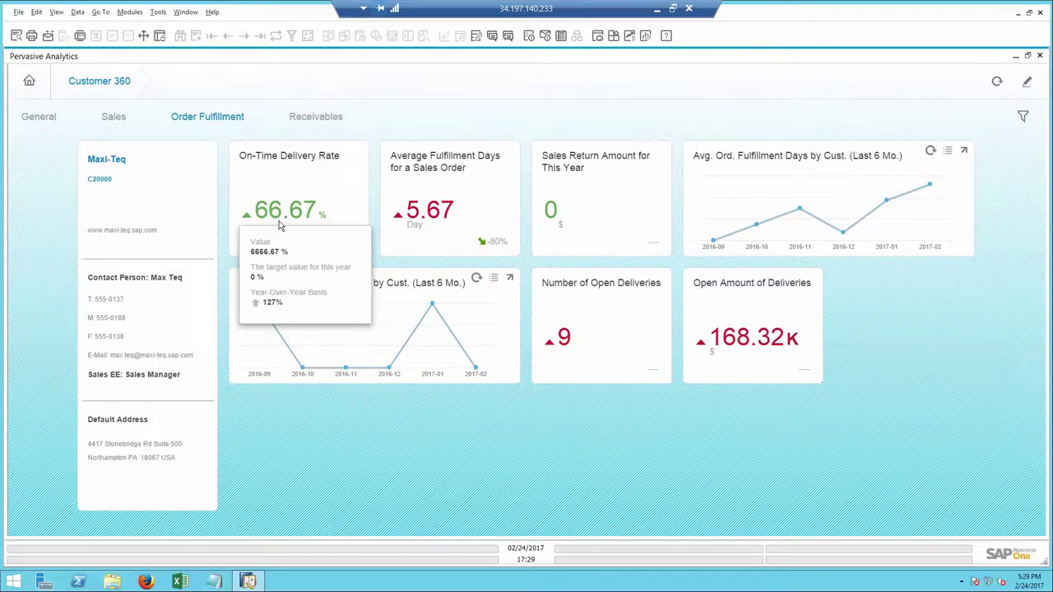
pyautogui.click(309, 122)
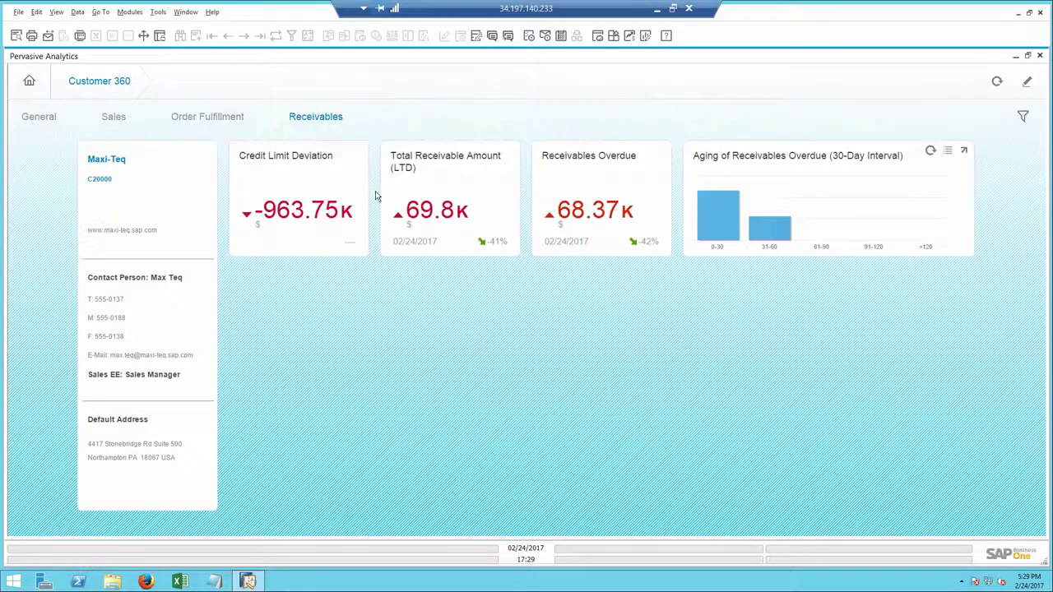
pyautogui.moveTo(590, 223)
# Step: Open Maxi-Teq's business partner record and choose Create Activity under You Can Also
pyautogui.click(103, 167)
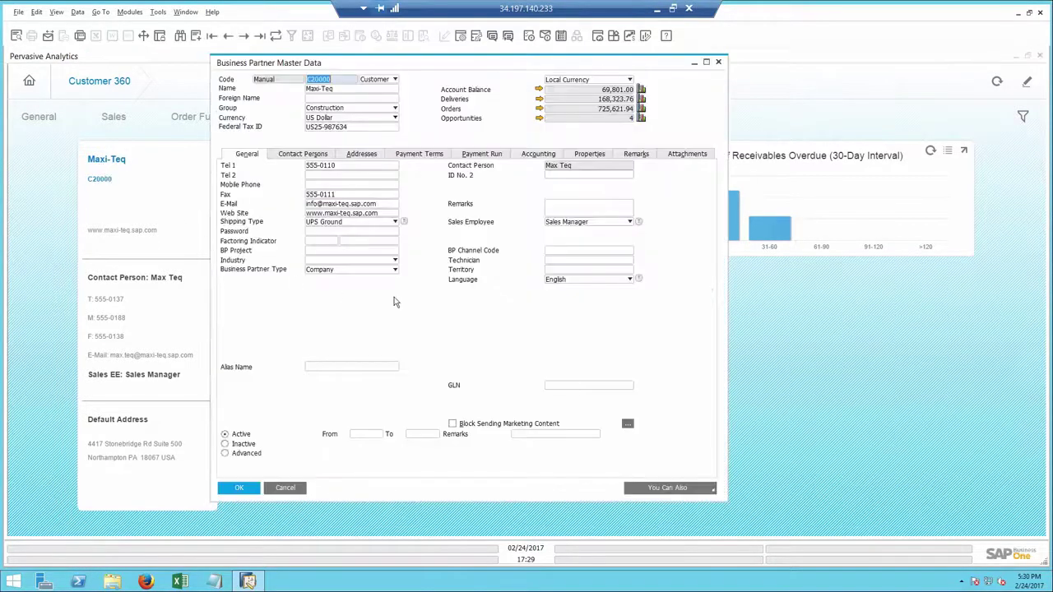
pyautogui.click(695, 492)
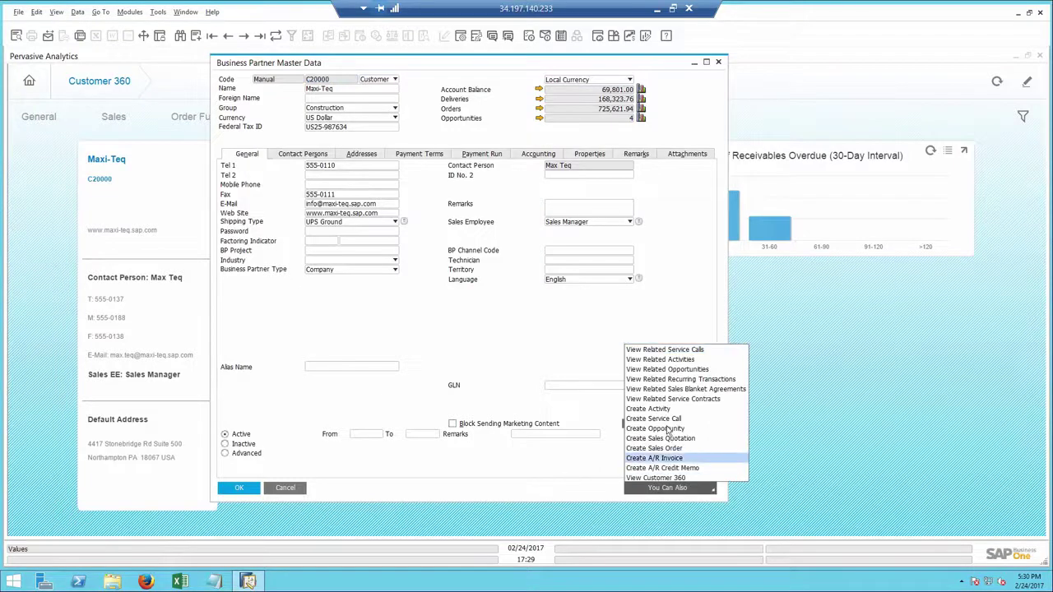
pyautogui.click(648, 409)
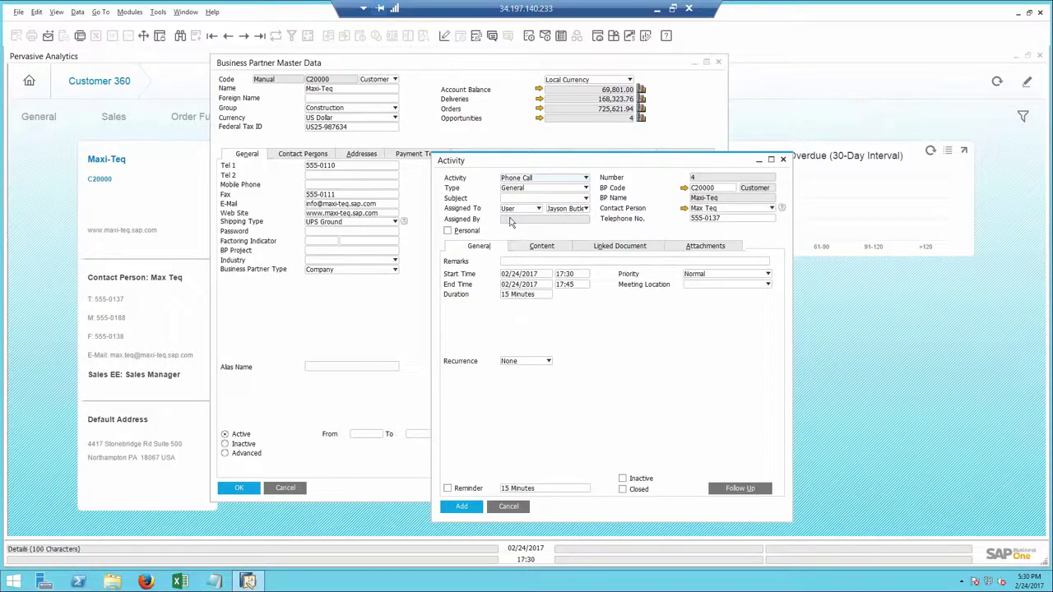
# Step: Set the activity Type to Sales and the Subject to Printers
pyautogui.click(527, 177)
pyautogui.click(526, 188)
pyautogui.click(527, 189)
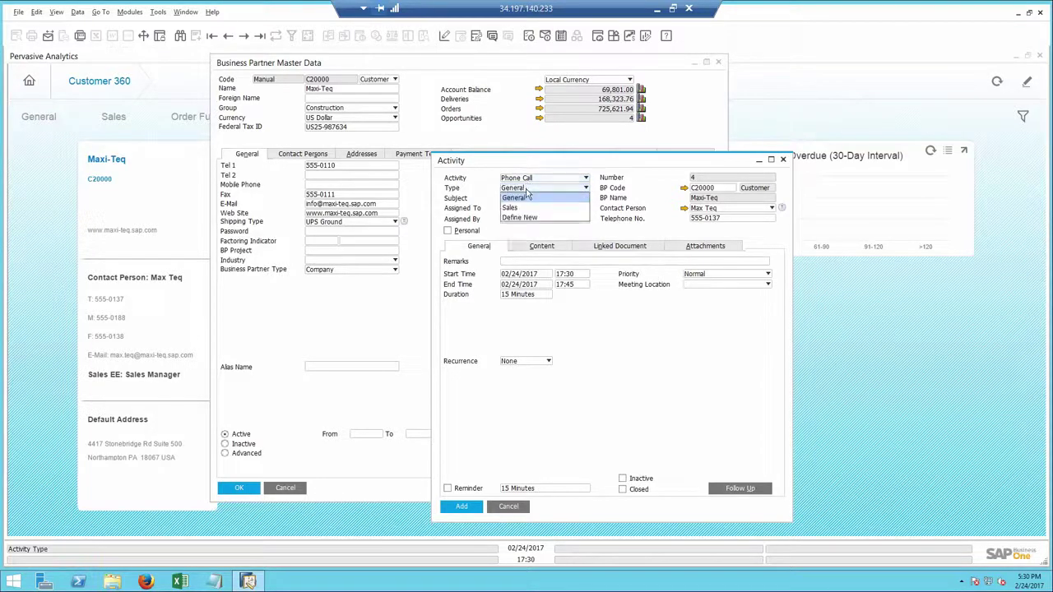
pyautogui.click(529, 203)
pyautogui.click(529, 199)
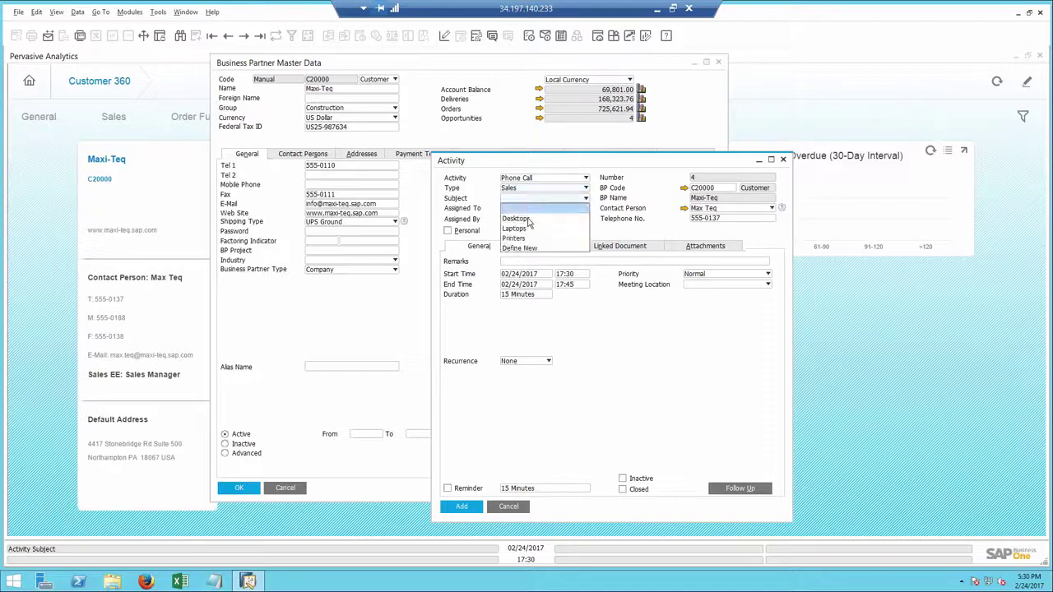
pyautogui.click(527, 239)
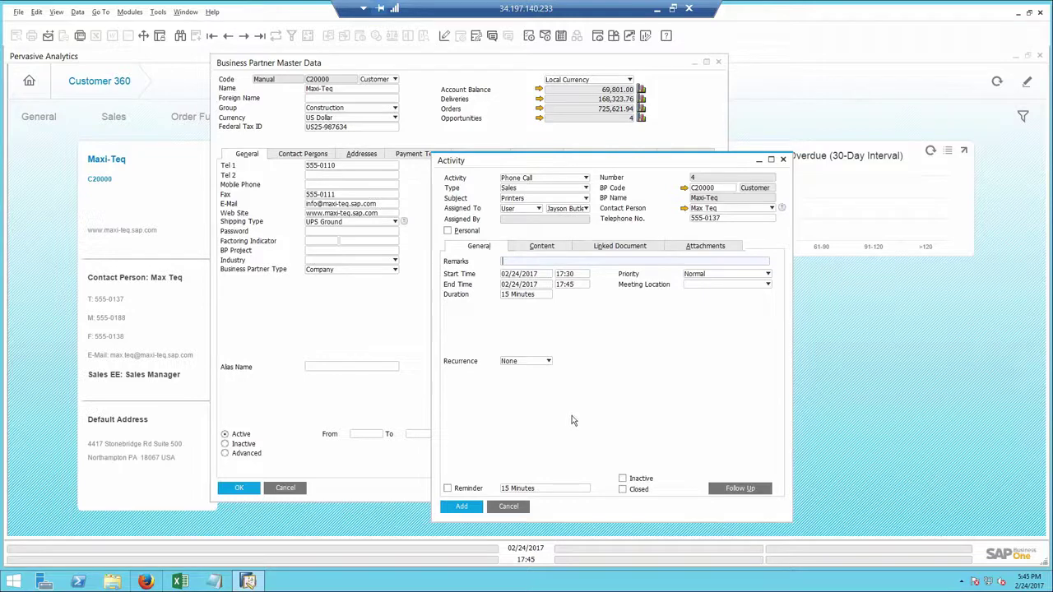
# Step: Link the activity to Sales Orders and bring up the List of Sales Orders
pyautogui.click(614, 248)
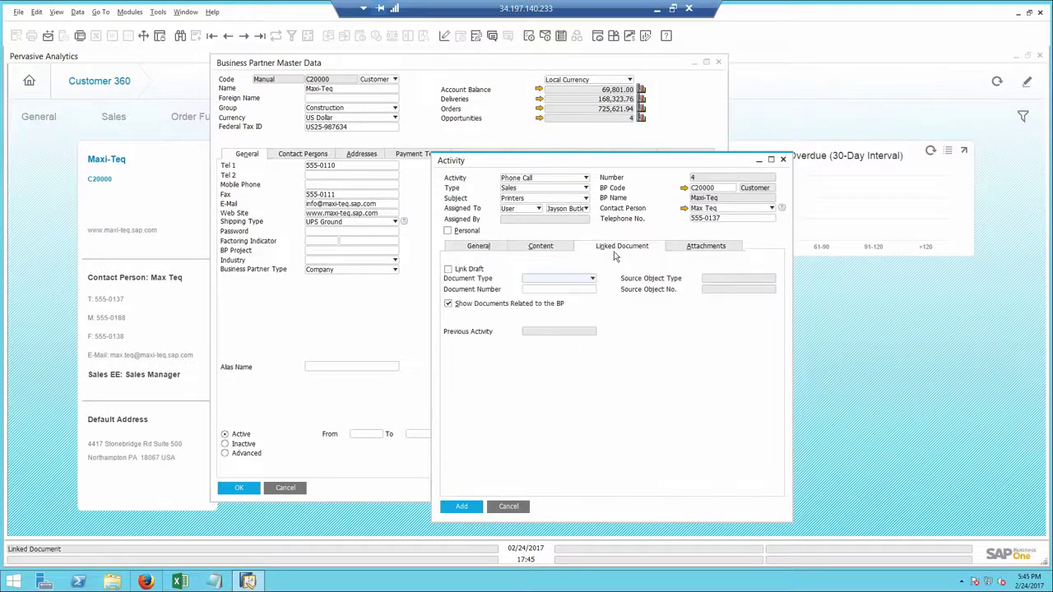
pyautogui.click(591, 278)
pyautogui.click(567, 316)
pyautogui.click(562, 290)
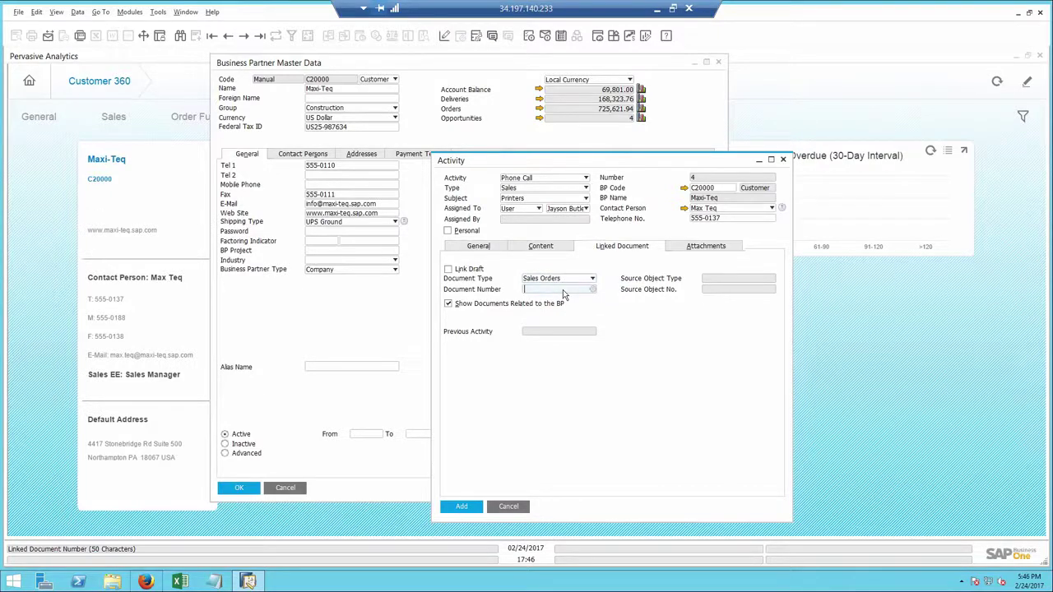
pyautogui.press('Tab')
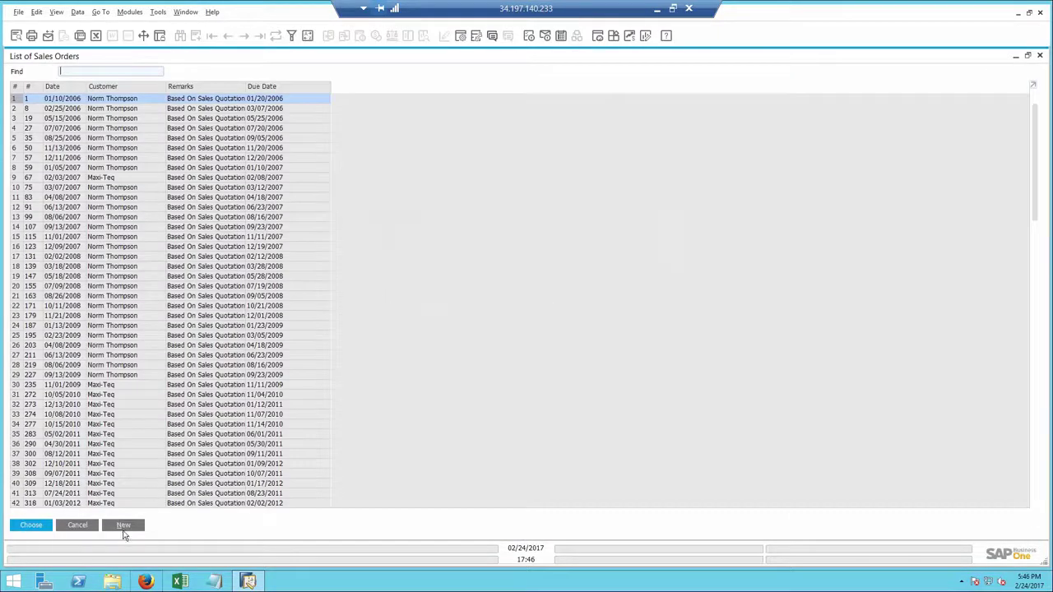
# Step: Create new Sales Order 1195 for Maxi-Teq and view its five sales recommendations
pyautogui.click(124, 525)
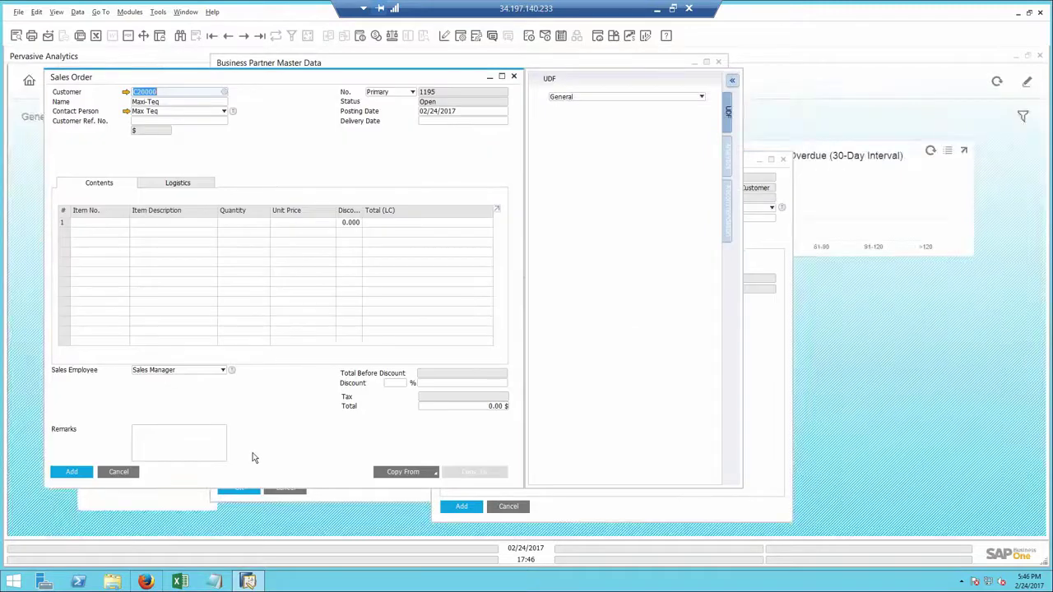
pyautogui.click(724, 227)
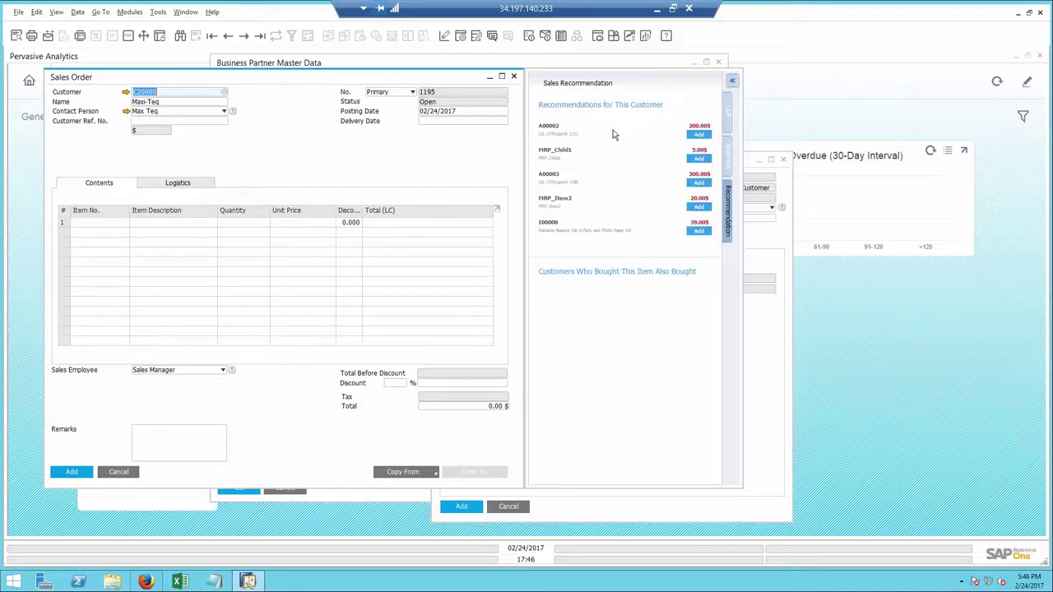
# Step: Add recommended items A00002, Rainbow Nuance Ink 6-Pack and Quadcore CPU 3.4 GHz, totalling 586.71 $
pyautogui.click(698, 135)
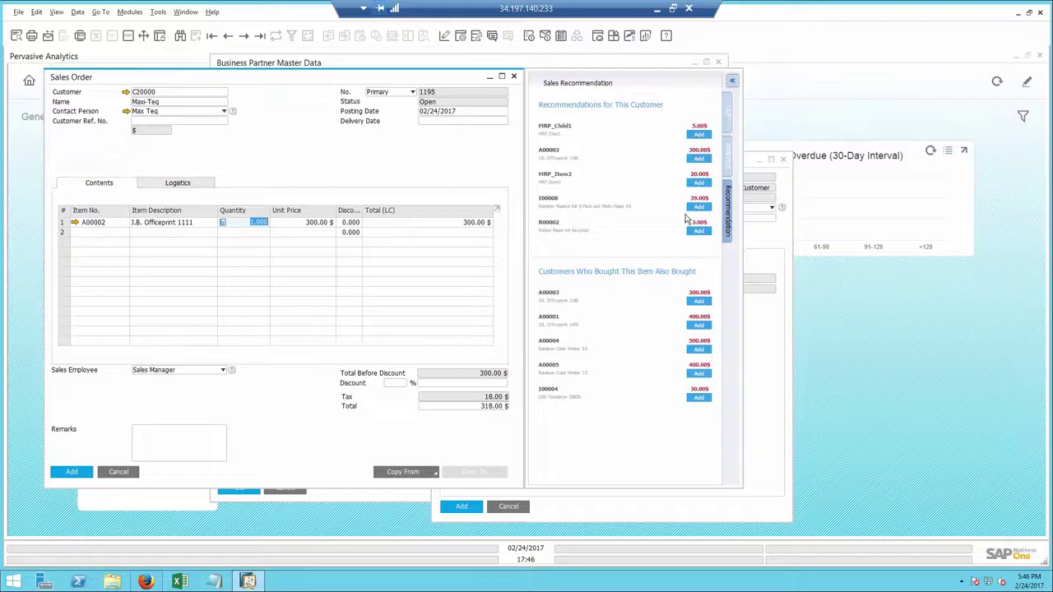
pyautogui.click(698, 207)
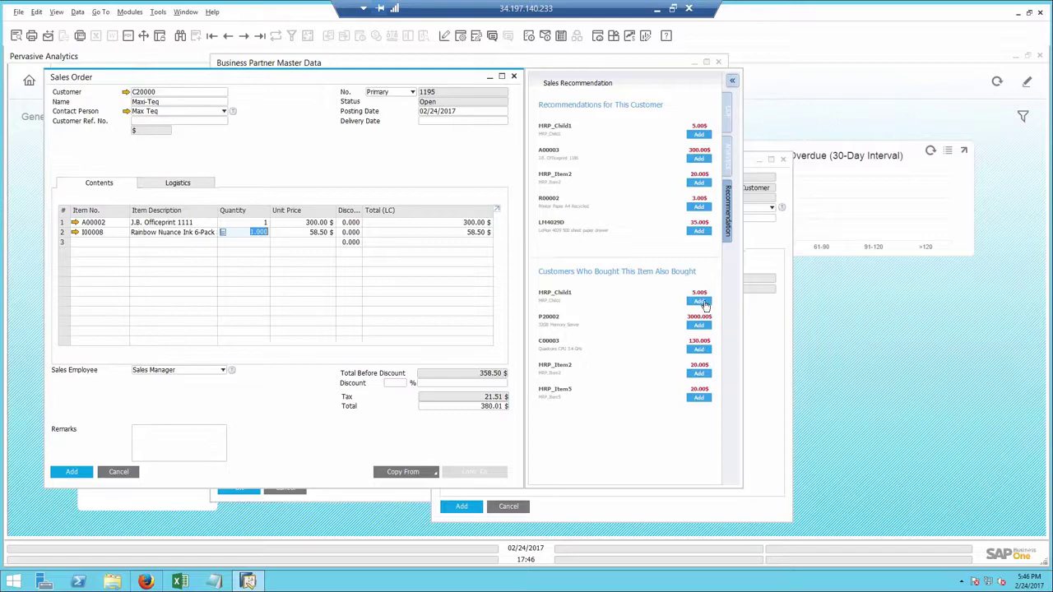
pyautogui.click(698, 349)
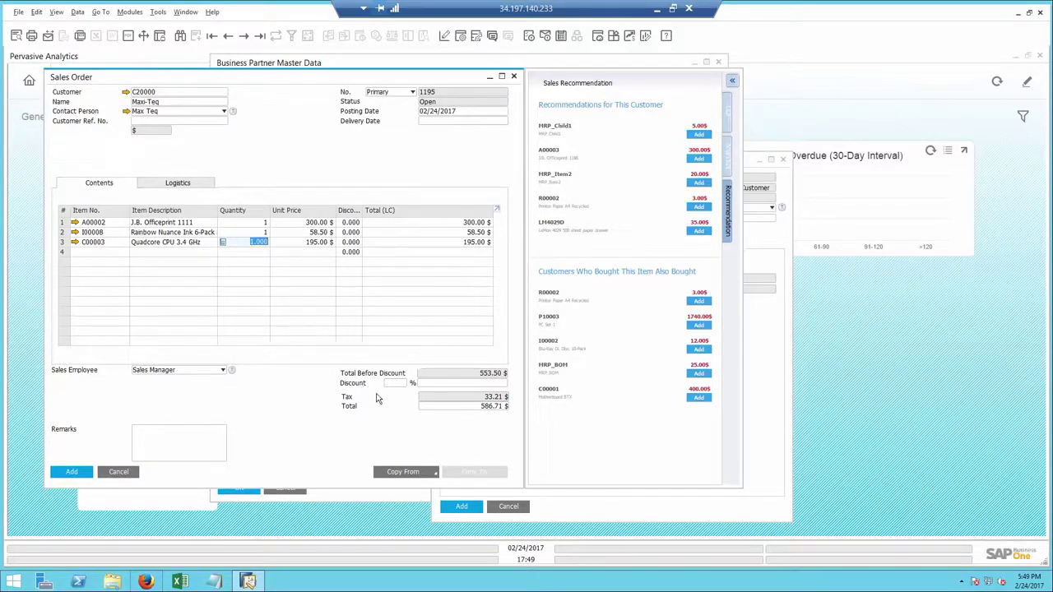
# Step: Set the delivery date to 02/25/2017 and add a Printer Ink line with quantity 3
pyautogui.click(447, 119)
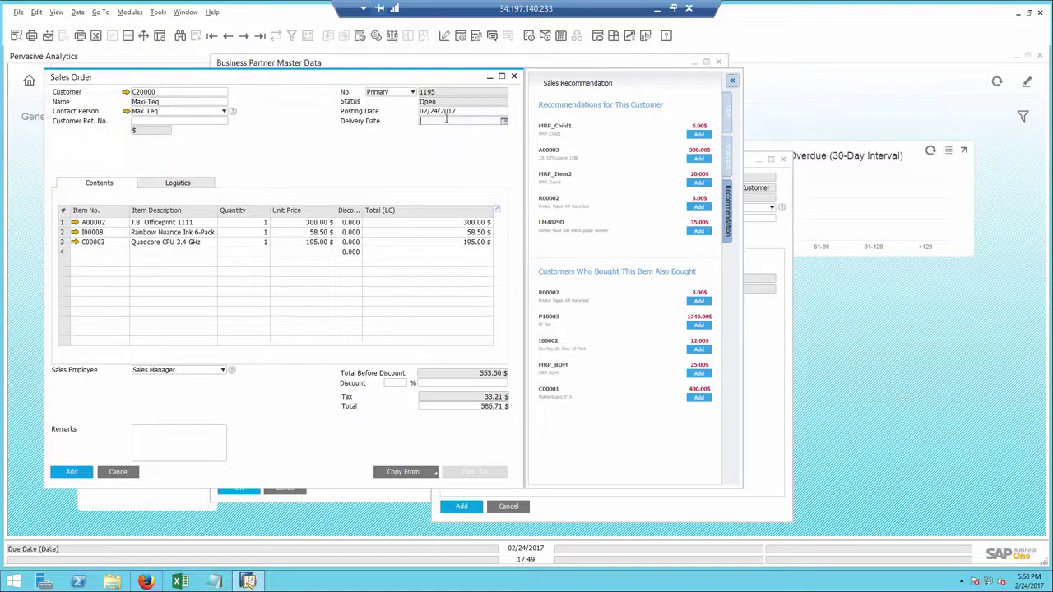
pyautogui.write('25')
pyautogui.press('Tab')
pyautogui.click(207, 260)
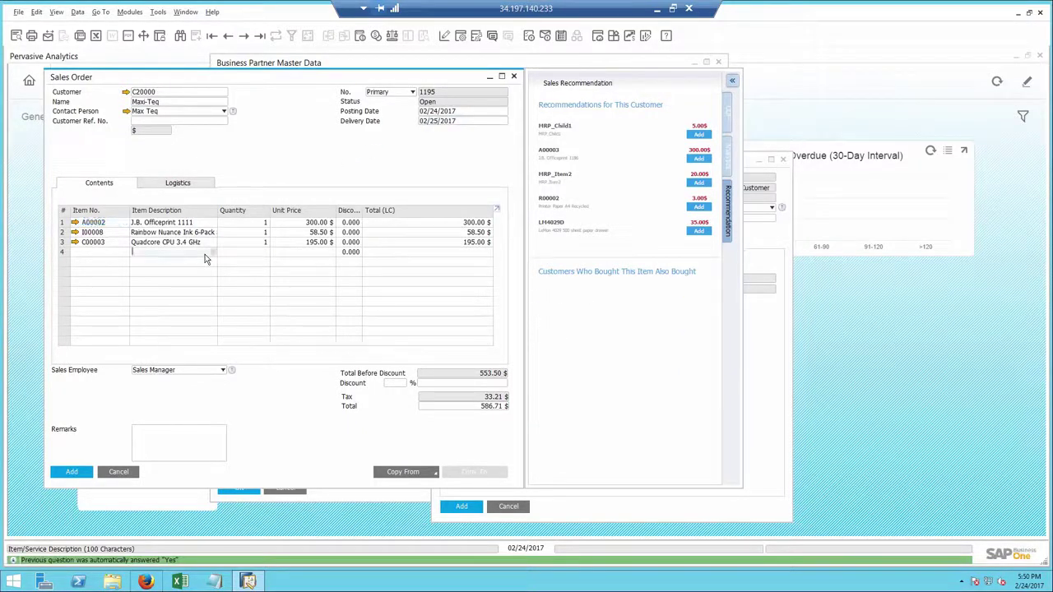
pyautogui.write('ink')
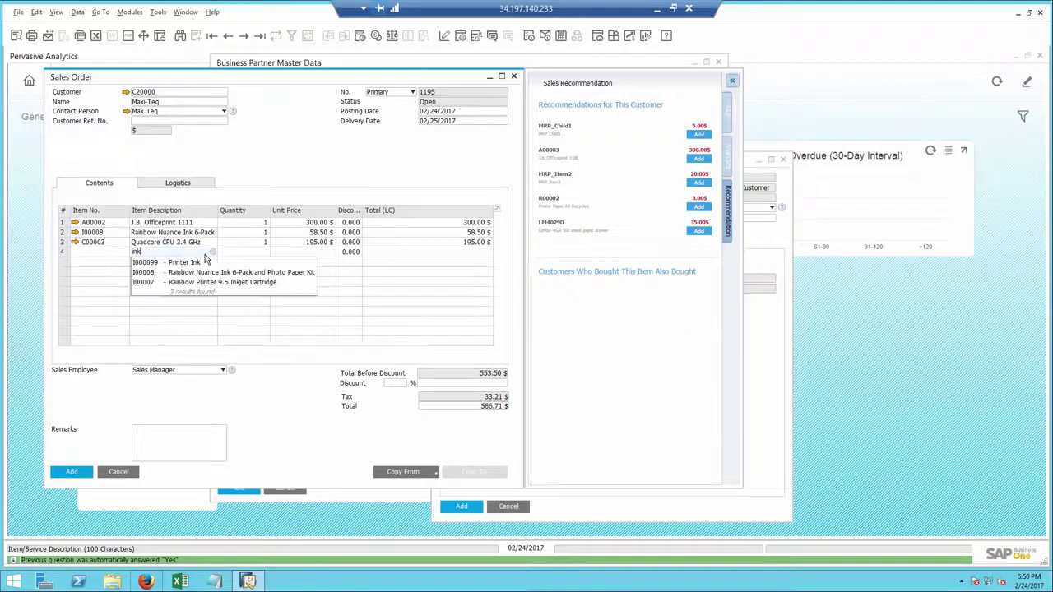
pyautogui.press('Tab')
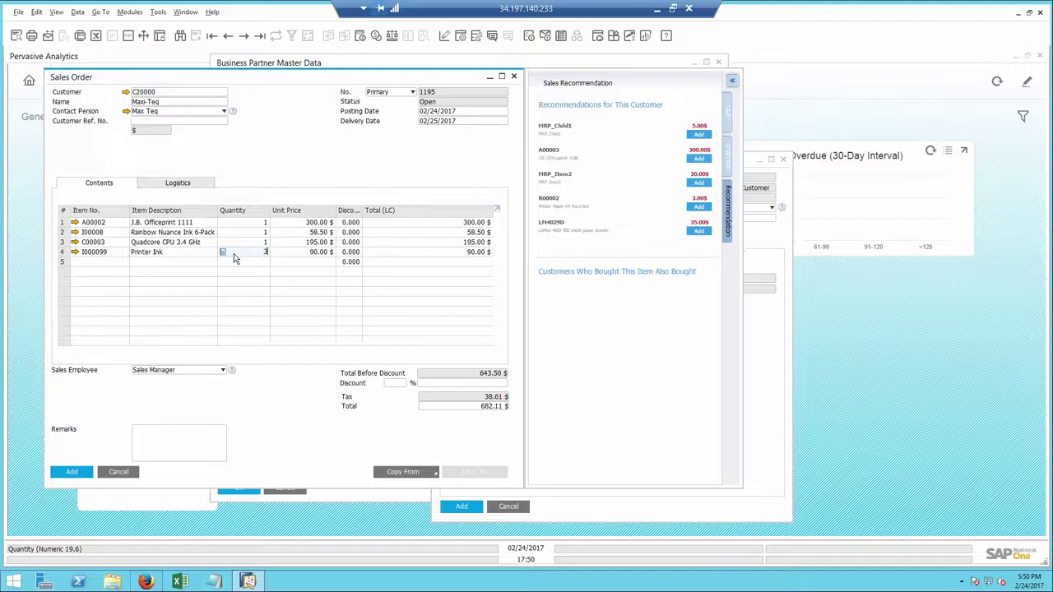
pyautogui.write('3')
pyautogui.click(234, 253)
# Step: Confirm the split Printer Ink delivery schedule, save the sales order, and close the activity
pyautogui.click(431, 265)
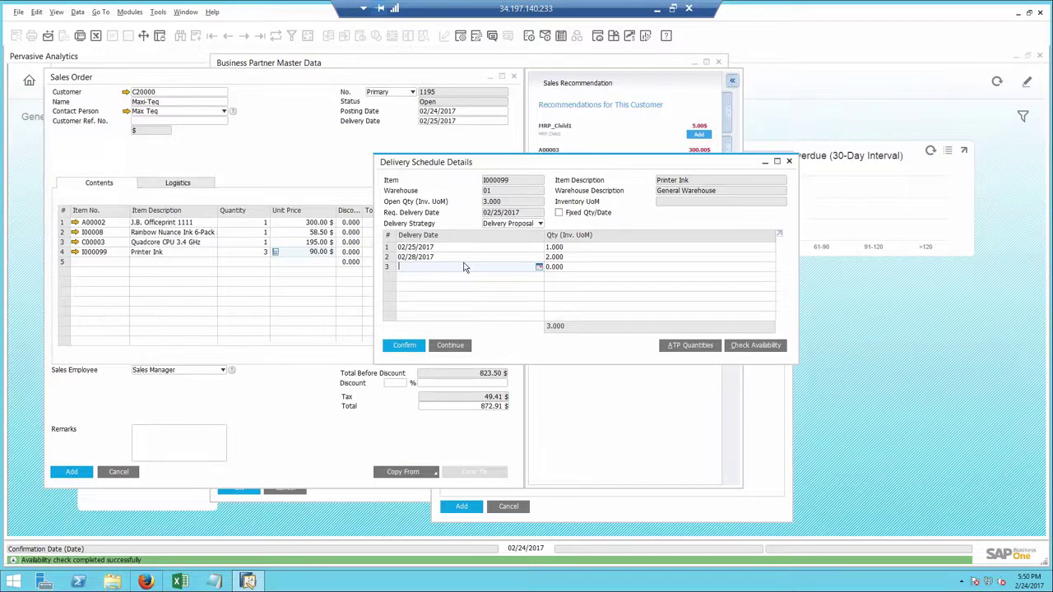
pyautogui.click(404, 346)
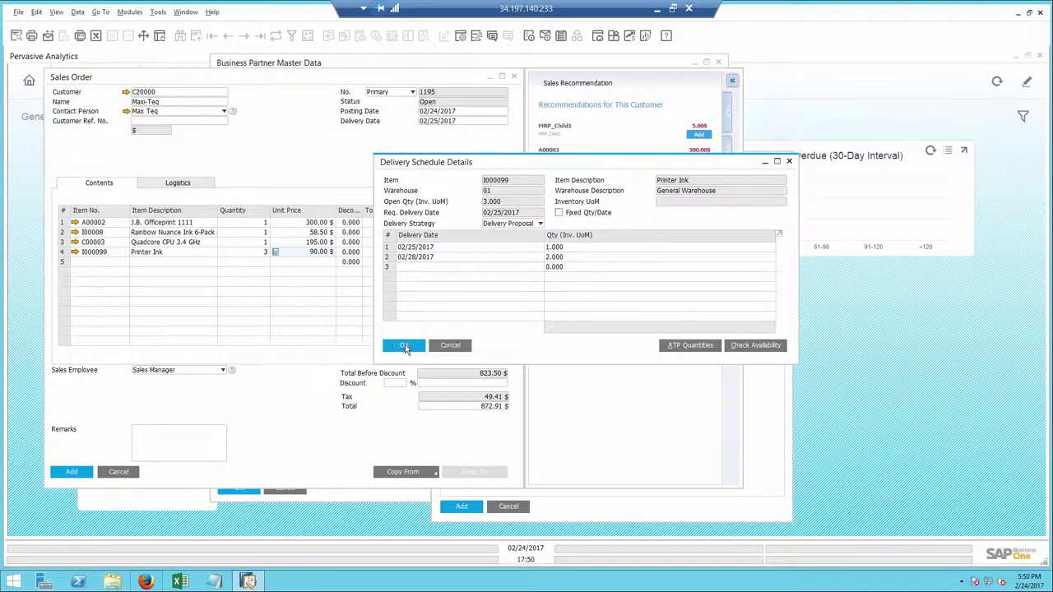
pyautogui.click(405, 346)
pyautogui.click(67, 474)
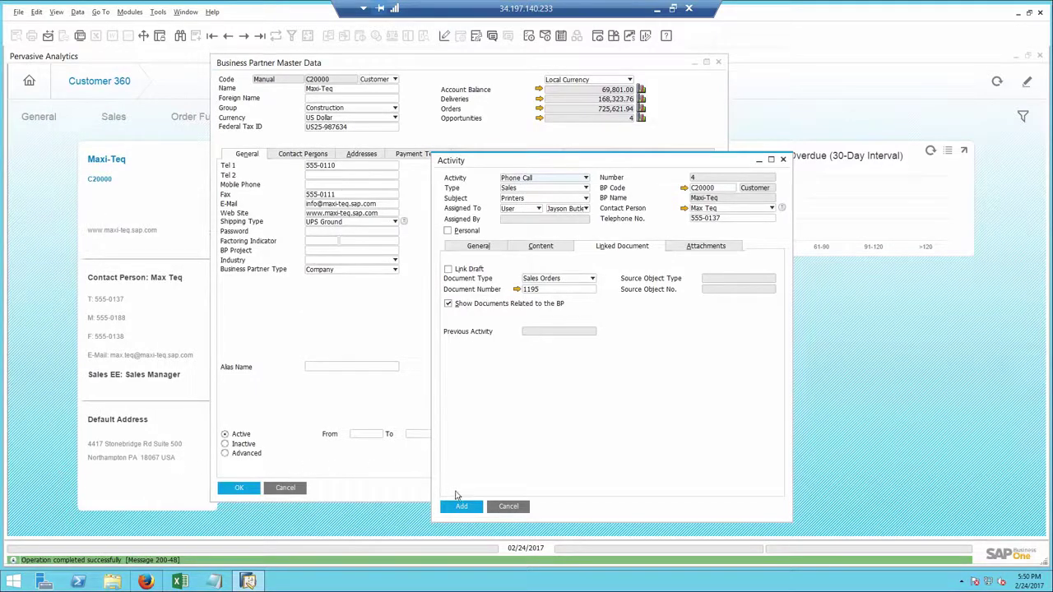
pyautogui.click(510, 506)
# Step: Close Maxi-Teq's master data and Customer 360, then open a Sales Order form from Sales - A/R
pyautogui.click(286, 488)
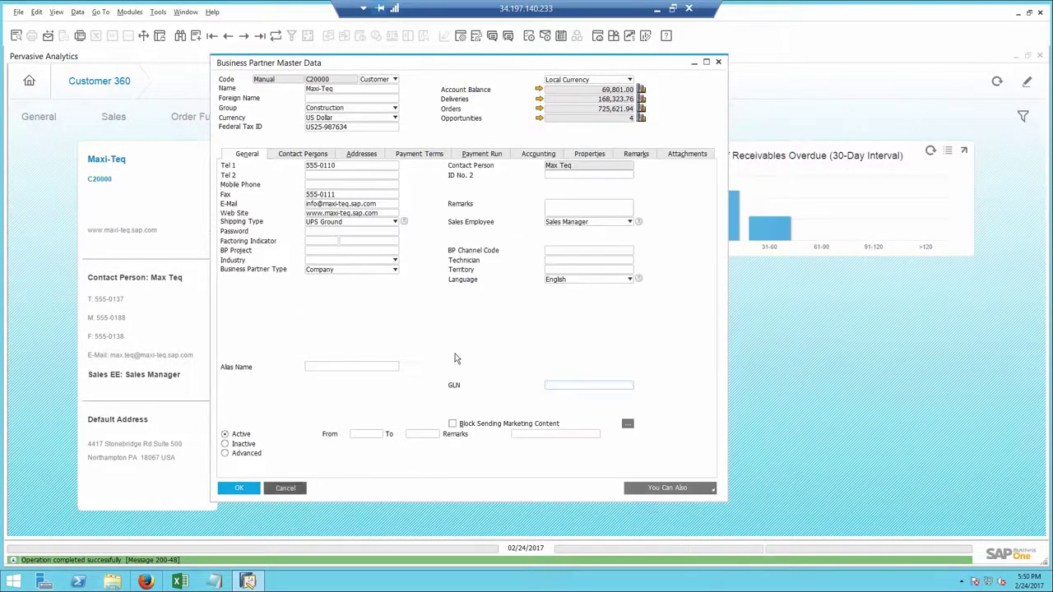
pyautogui.click(1038, 56)
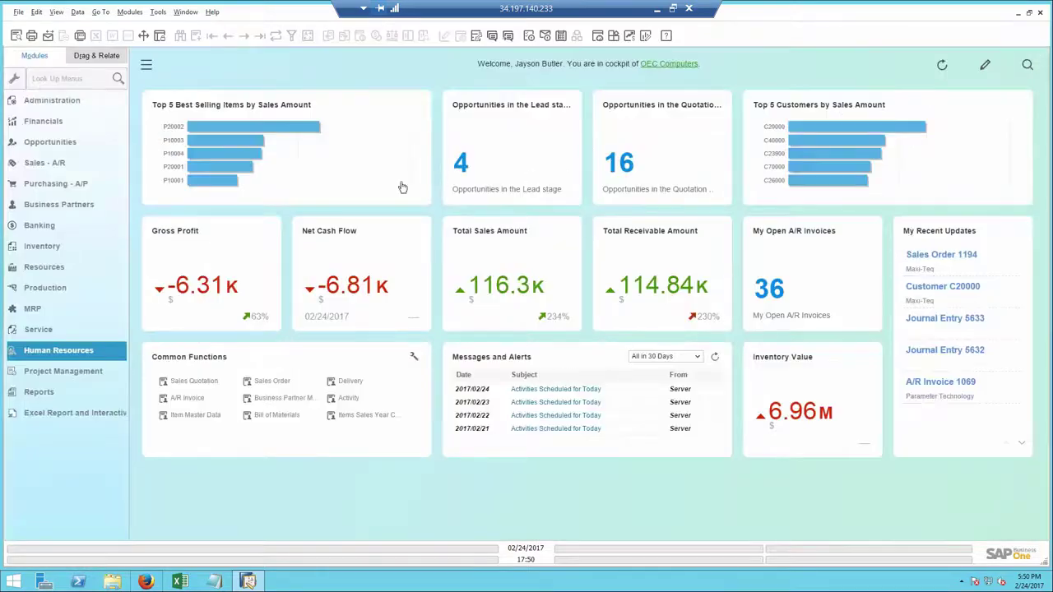
pyautogui.click(45, 162)
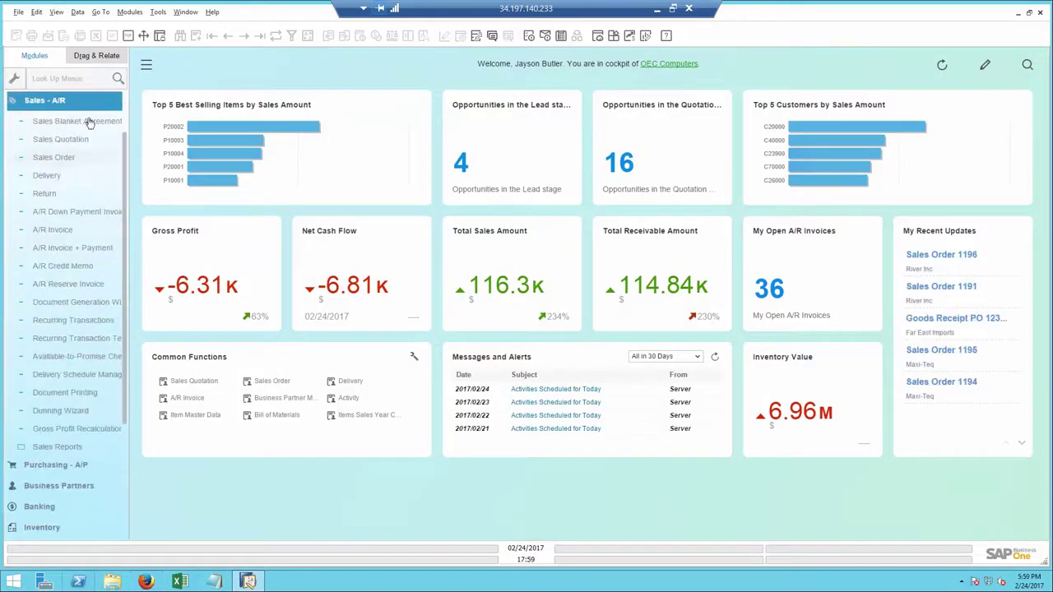
pyautogui.click(56, 160)
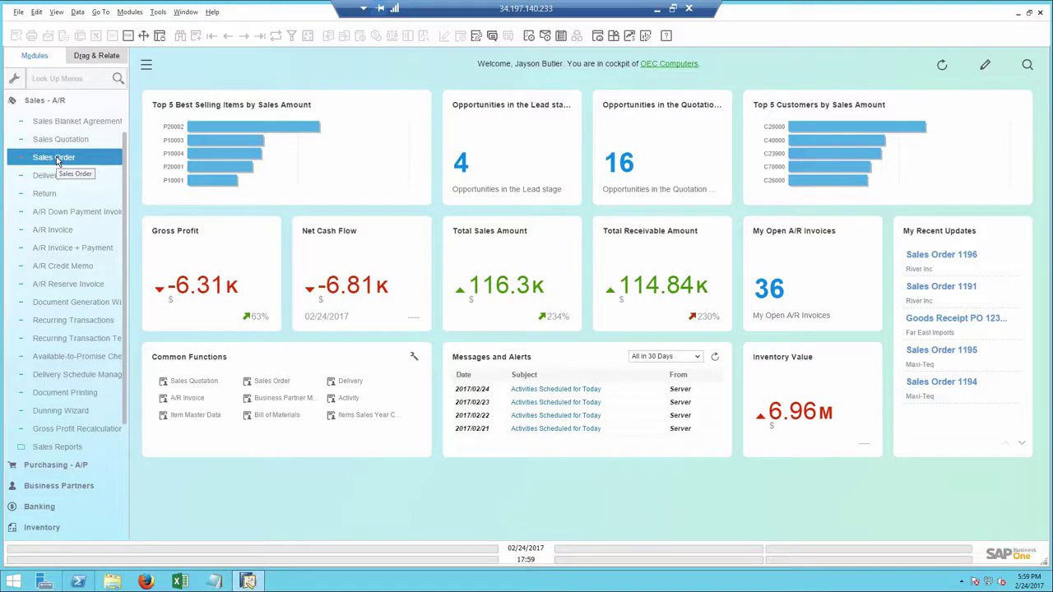
pyautogui.click(58, 162)
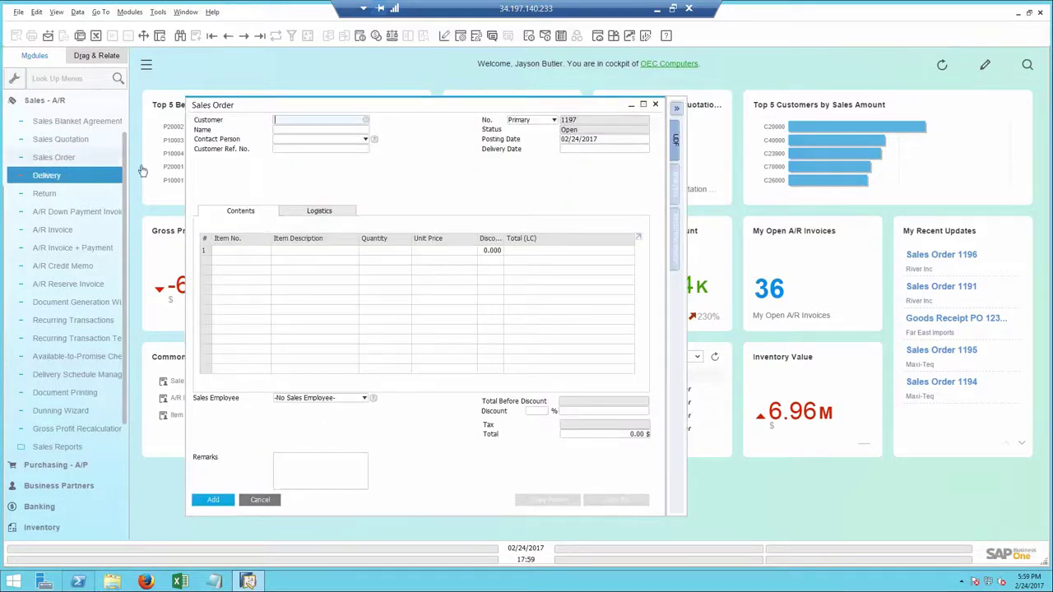
# Step: Step back from order 1197 to Sales Order 1195 and select the Printer Ink row 4
pyautogui.click(227, 37)
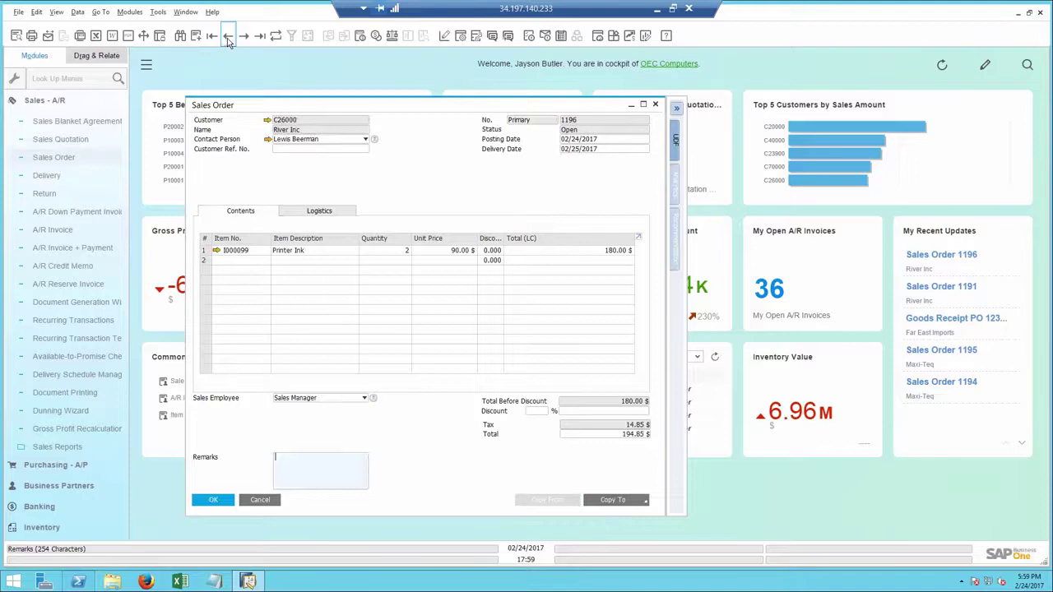
pyautogui.click(227, 36)
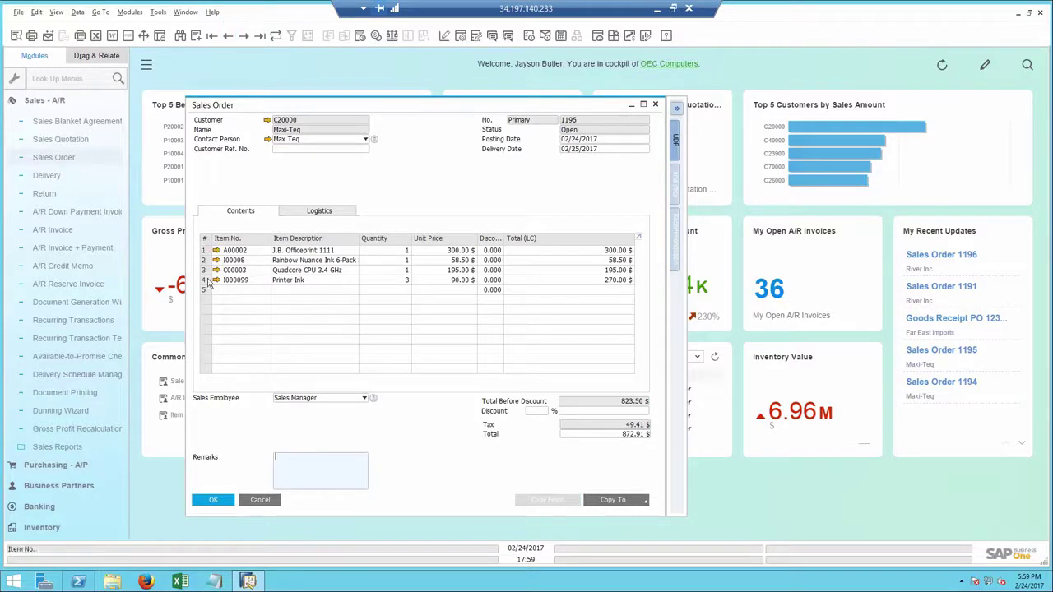
pyautogui.click(206, 280)
# Step: In Printer Ink's delivery schedule management, shift order 1196's 2 units to order 1195
pyautogui.rightClick(208, 280)
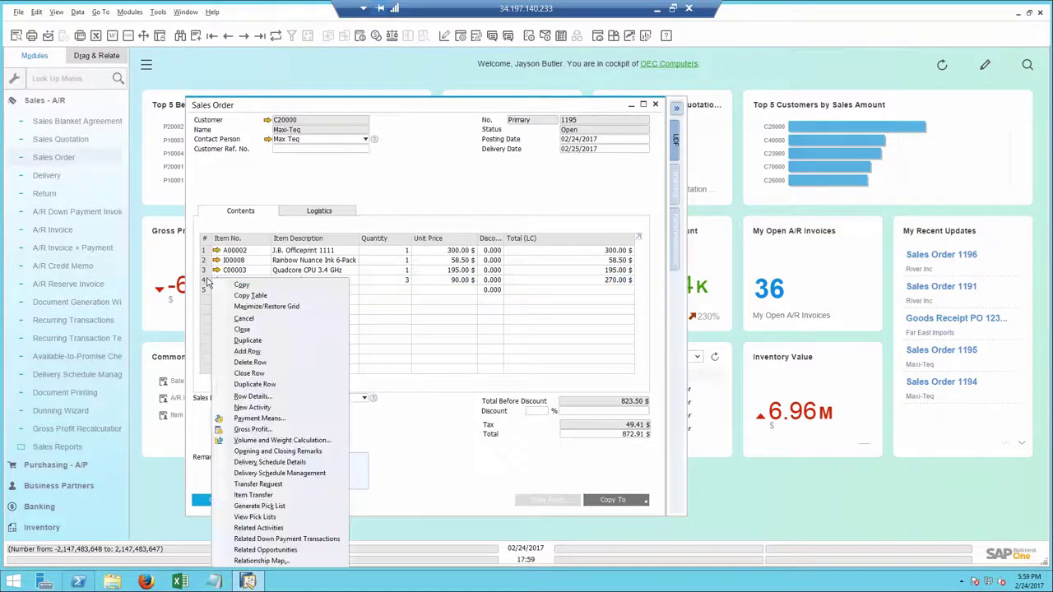
pyautogui.click(270, 473)
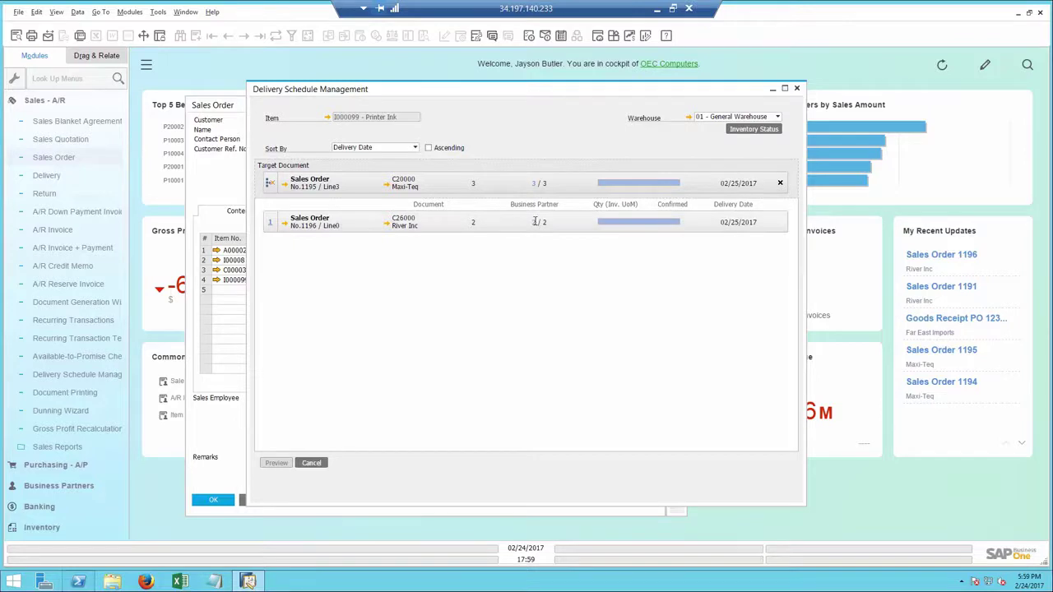
pyautogui.click(535, 223)
pyautogui.click(536, 185)
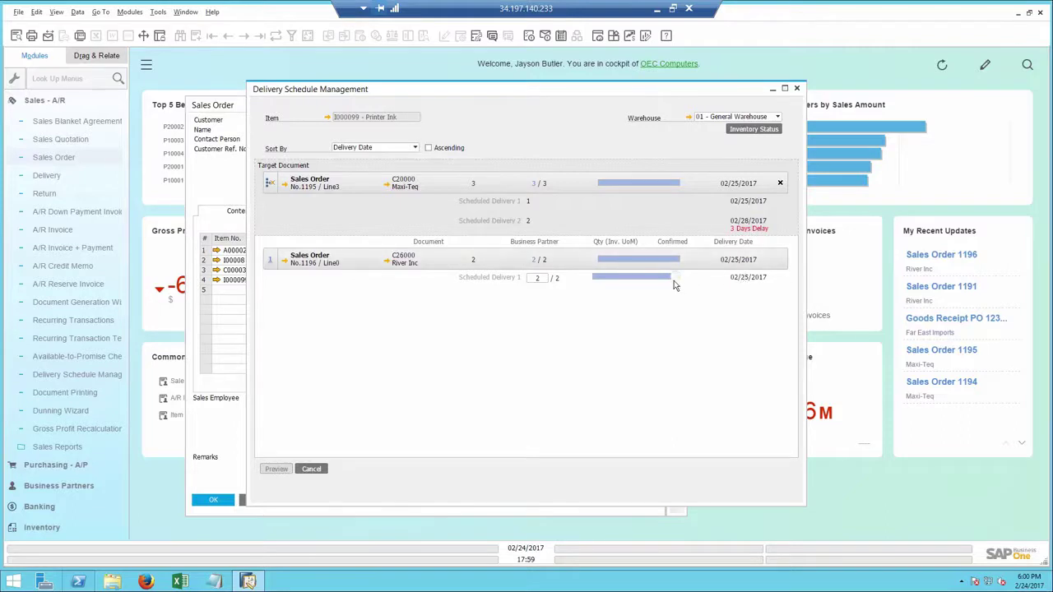
pyautogui.moveTo(673, 282); pyautogui.dragTo(594, 280)
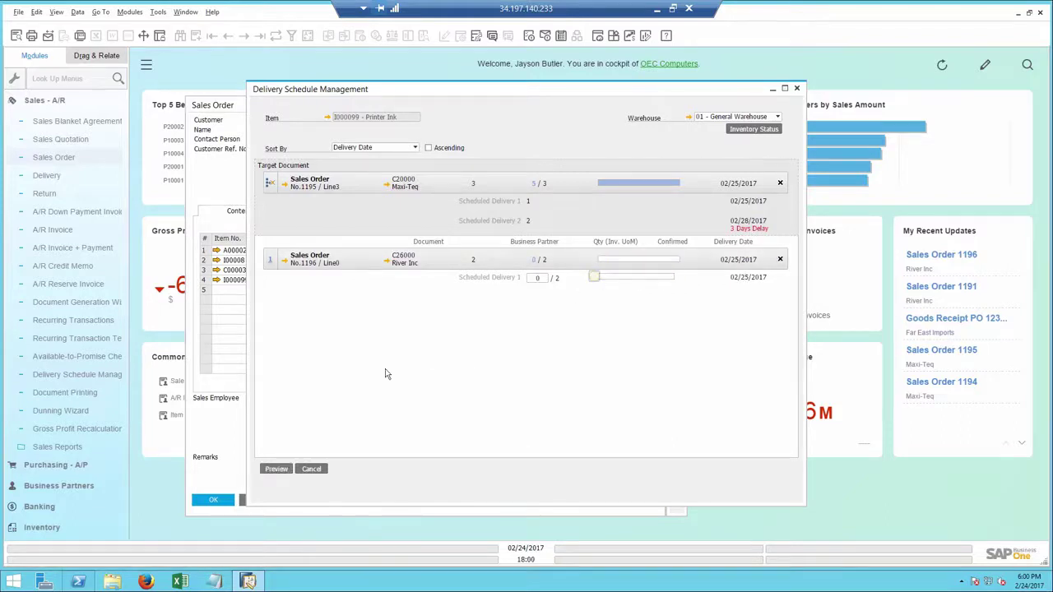
# Step: Preview the rescheduling, cancel it, and close Sales Order 1195 back to the cockpit
pyautogui.click(278, 469)
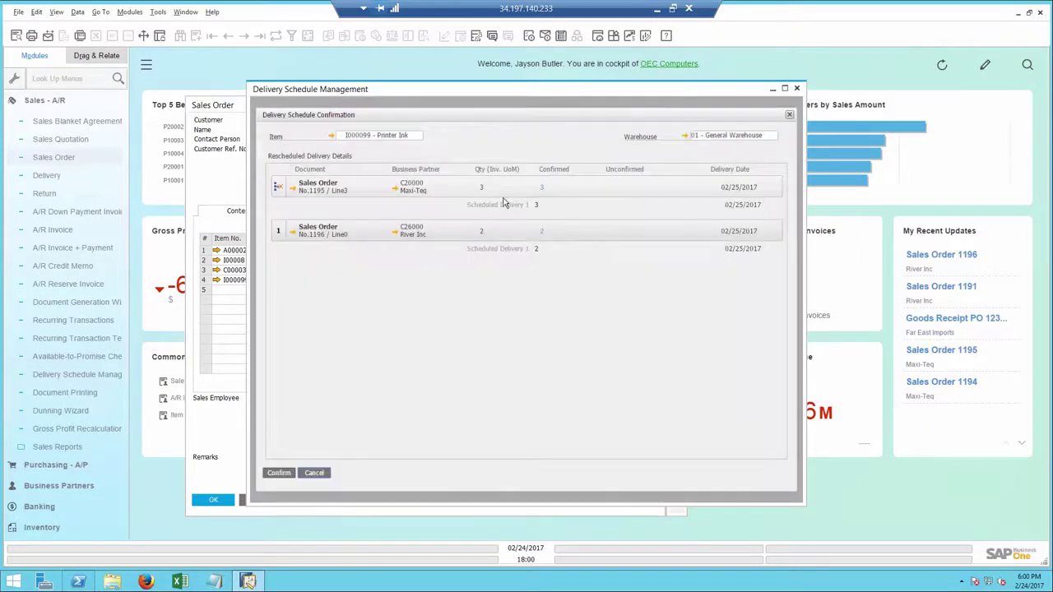
pyautogui.click(278, 473)
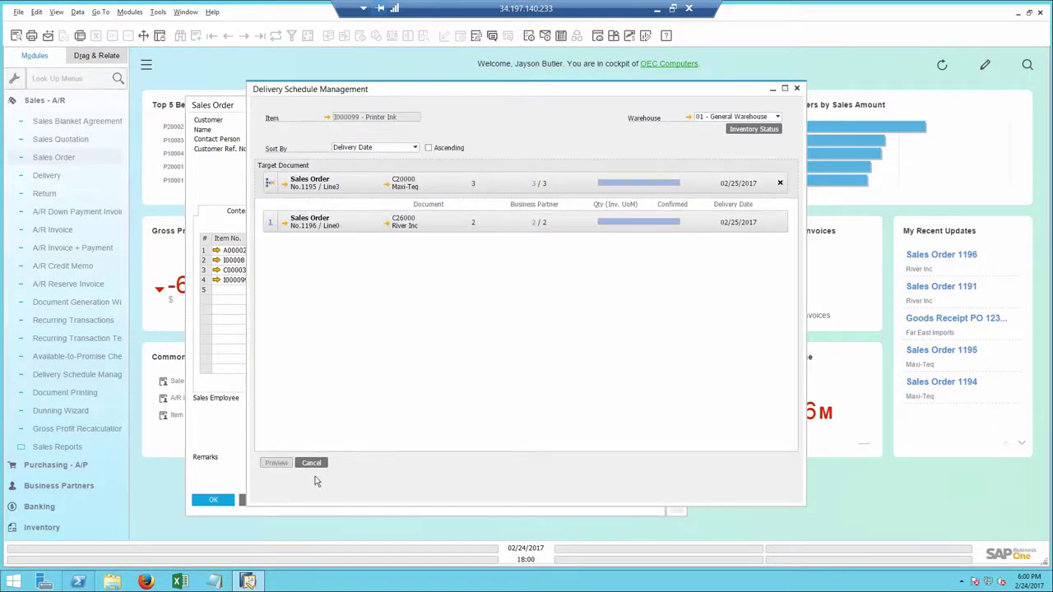
pyautogui.click(311, 463)
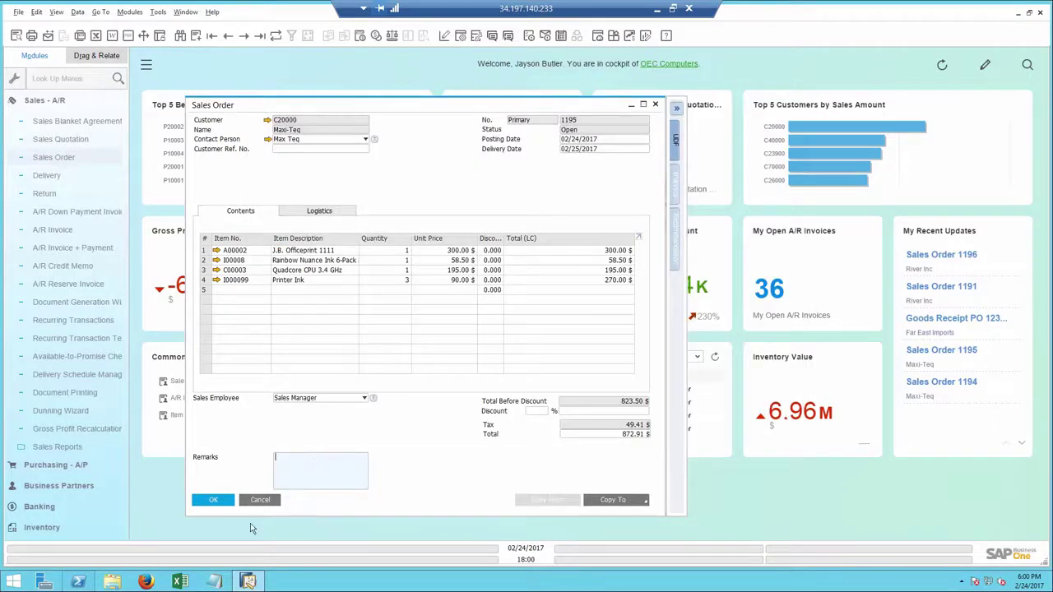
pyautogui.click(214, 502)
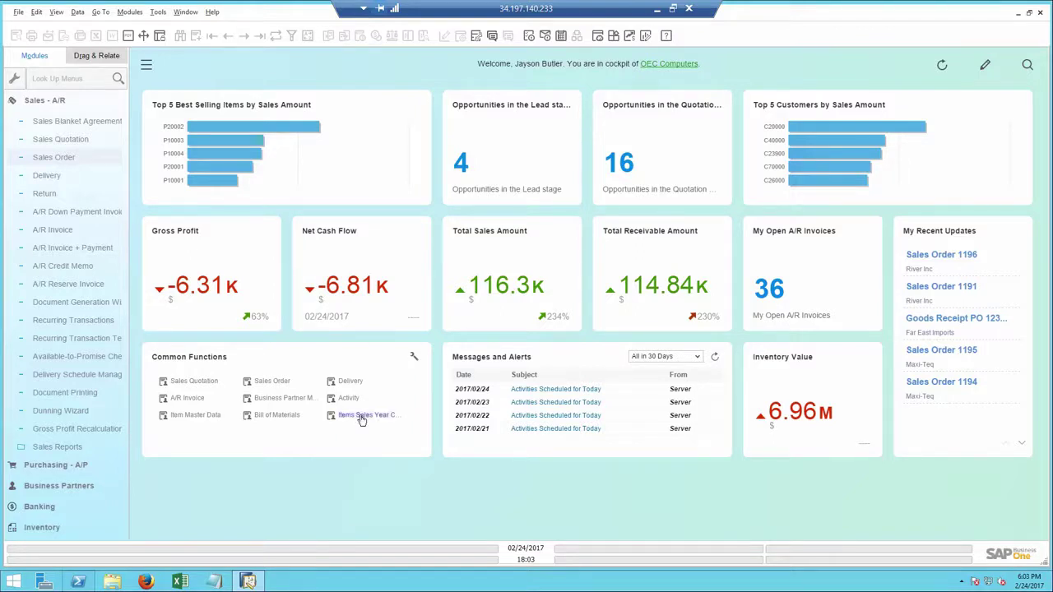
# Step: In Excel, review the Items Sales Year Comparison sheet's 2016 (G4) and 2017 (K4) columns
pyautogui.click(179, 581)
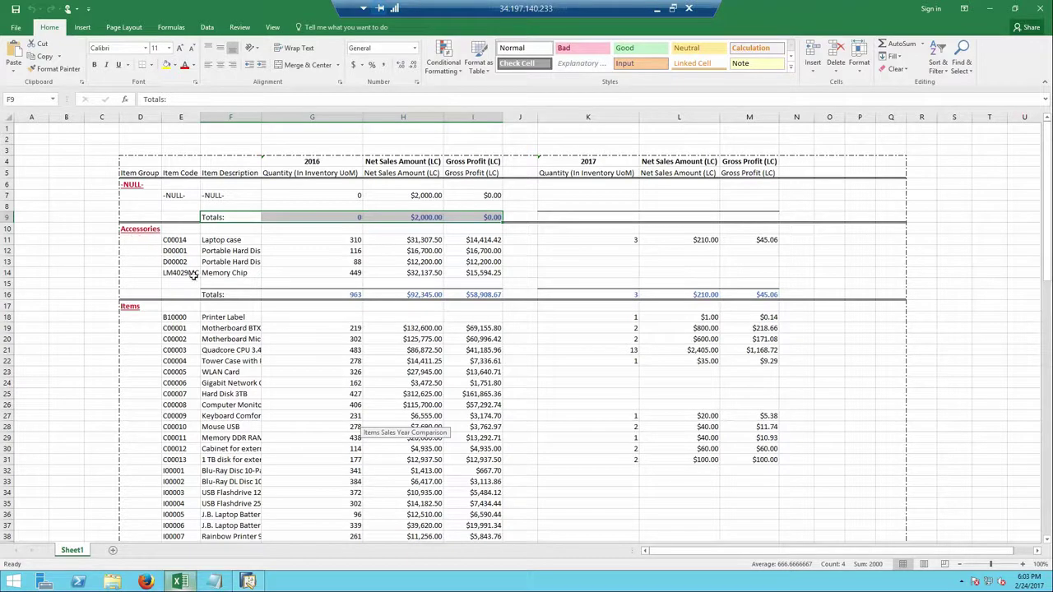
pyautogui.click(535, 163)
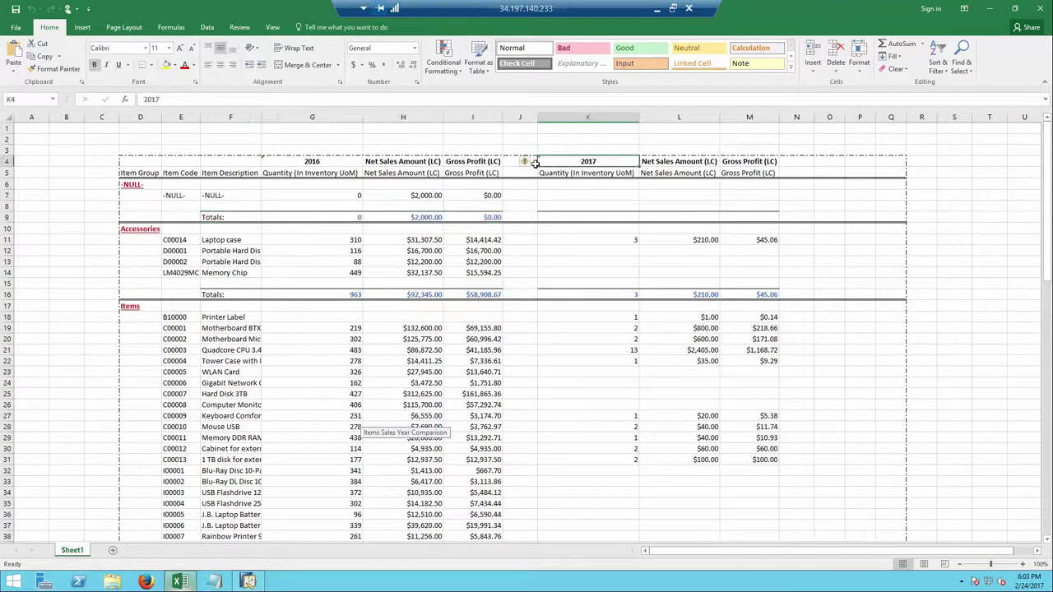
pyautogui.click(313, 162)
pyautogui.scroll(-3, 346, 344)
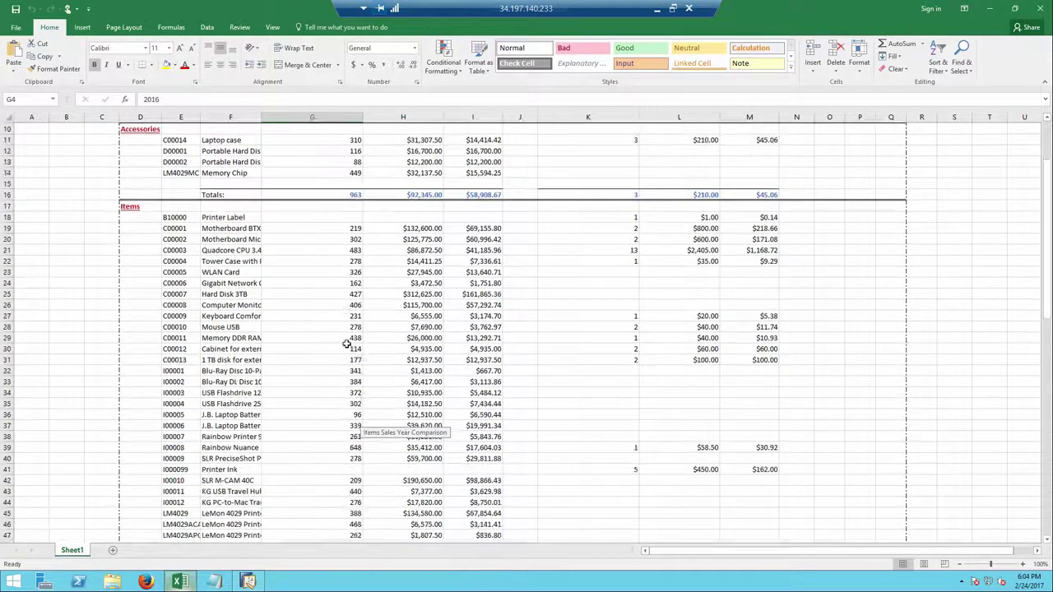
pyautogui.scroll(-20, 346, 344)
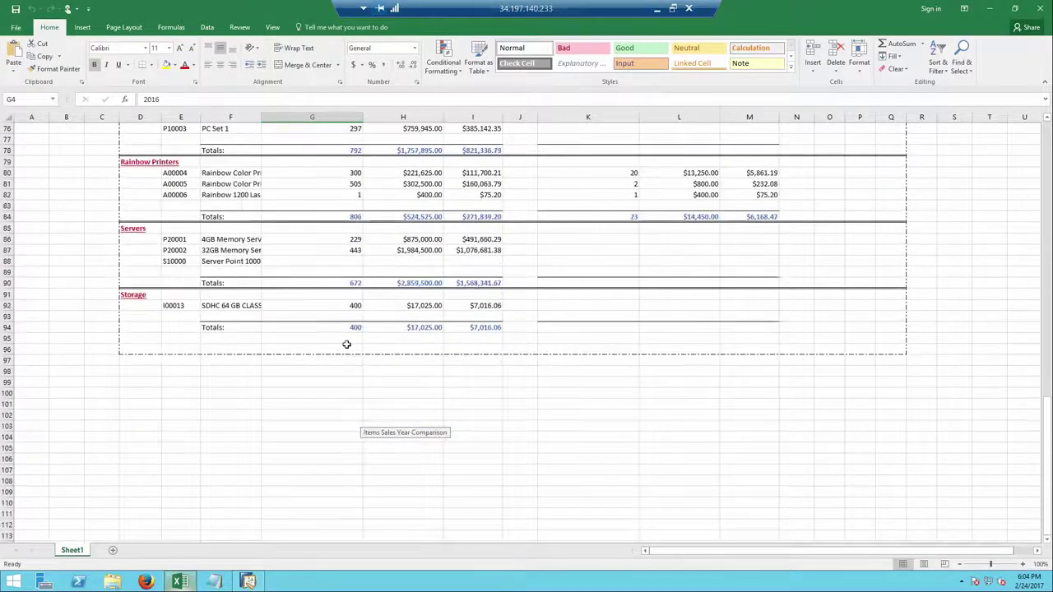
pyautogui.scroll(20, 346, 344)
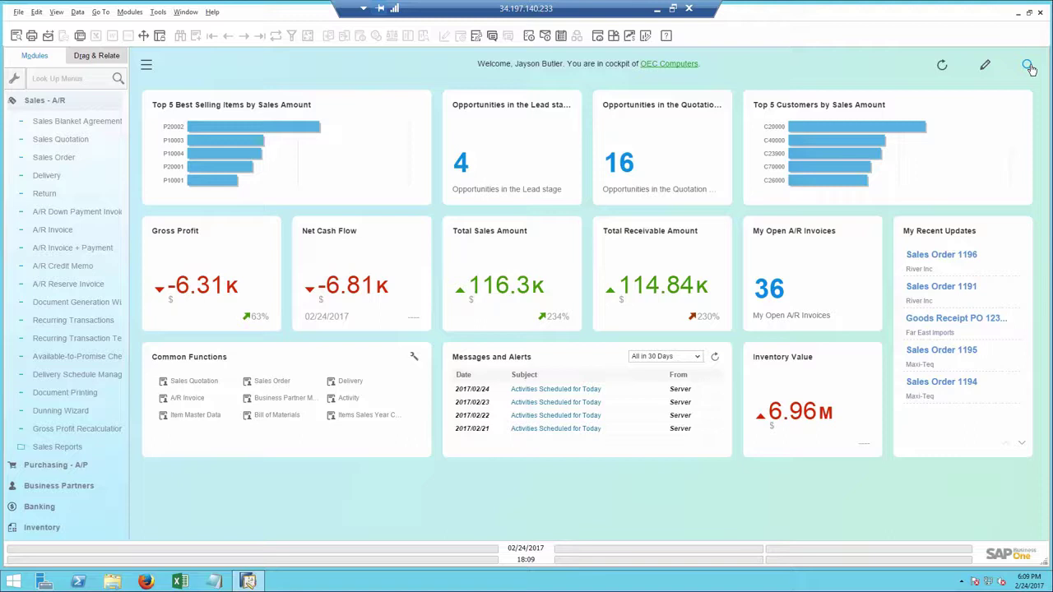
# Step: Search records for the River Inc contact's name, keeping only non-open Sales A/R Invoices
pyautogui.click(1028, 66)
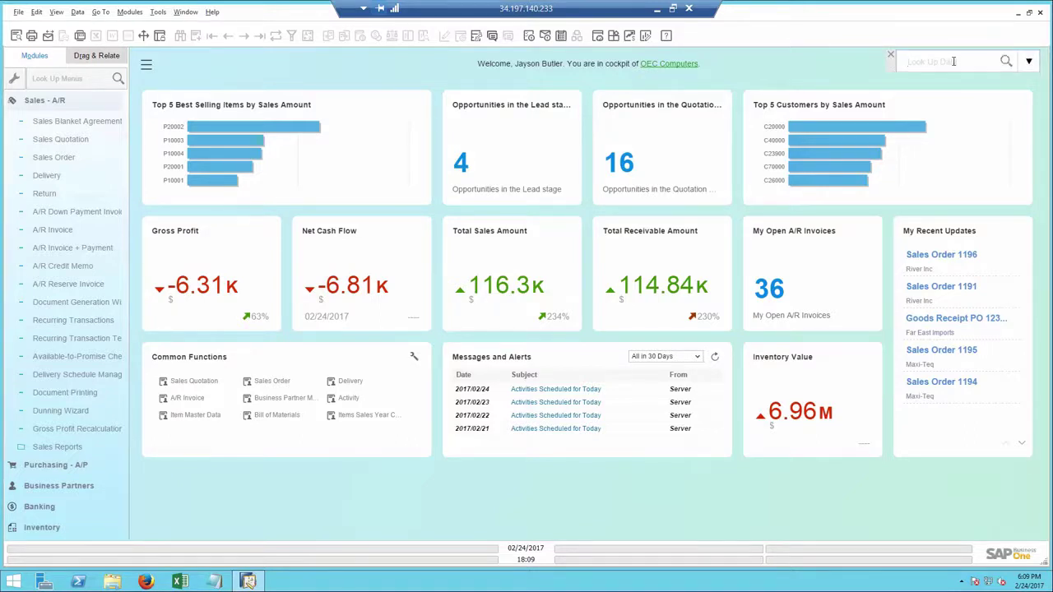
pyautogui.click(953, 62)
pyautogui.write('lewis')
pyautogui.press('Return')
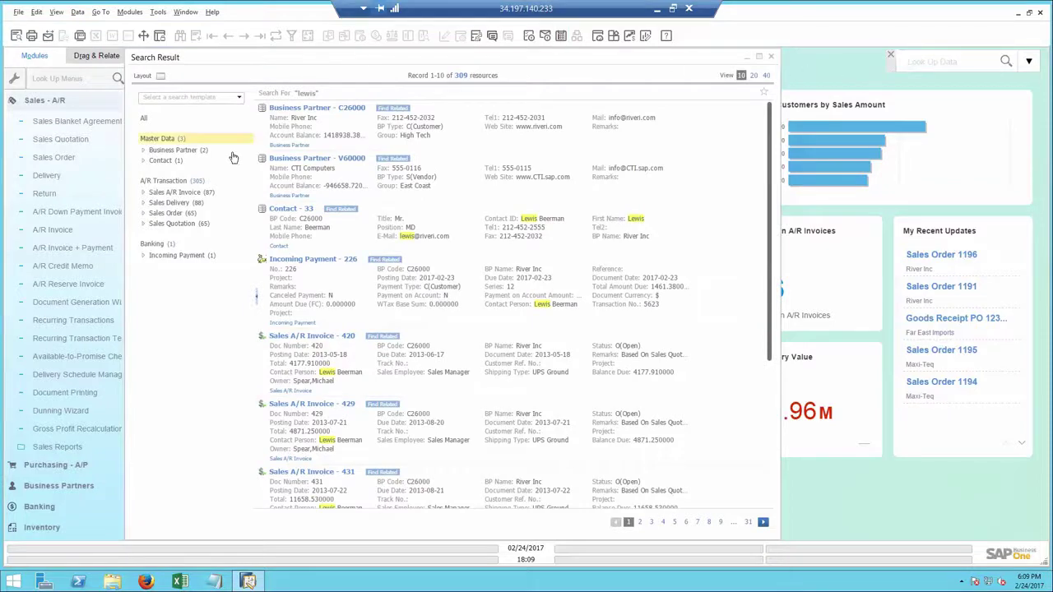
pyautogui.click(190, 193)
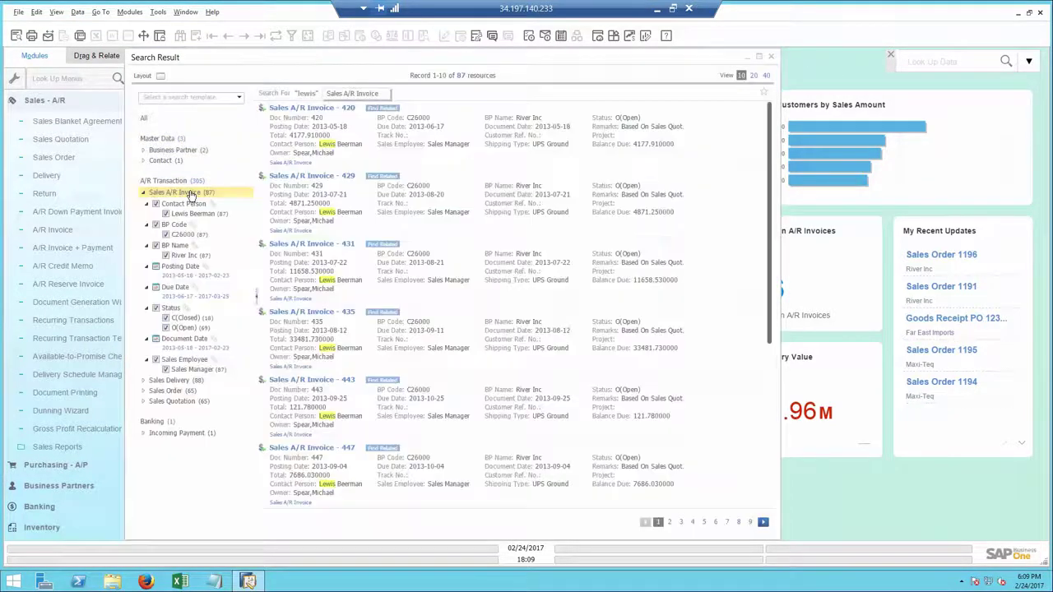
pyautogui.click(167, 329)
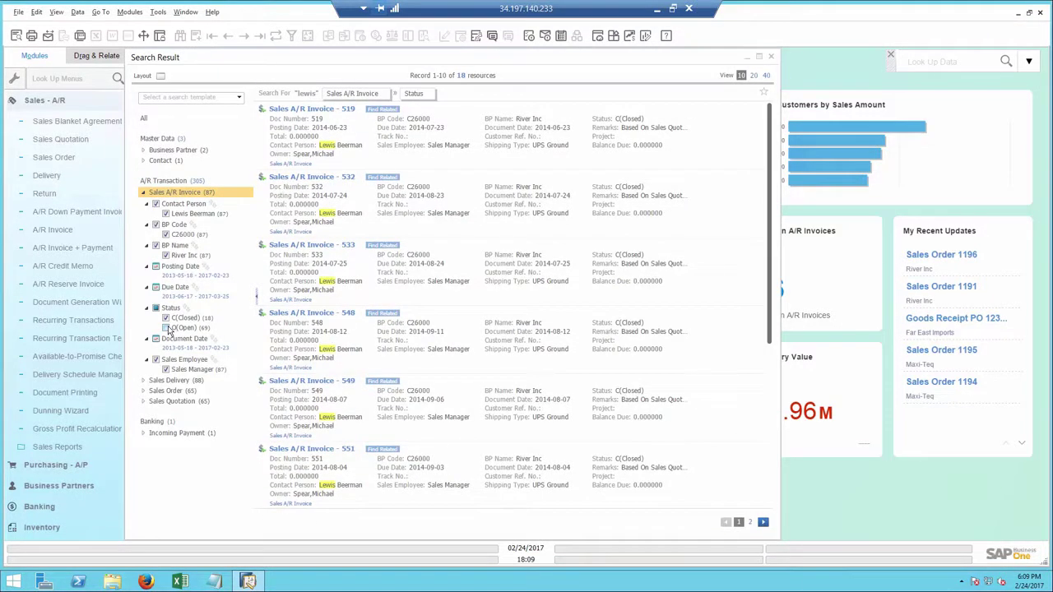
# Step: Filter posting dates from 2017-01-01, narrowing results to A/R Invoice 1070
pyautogui.click(176, 277)
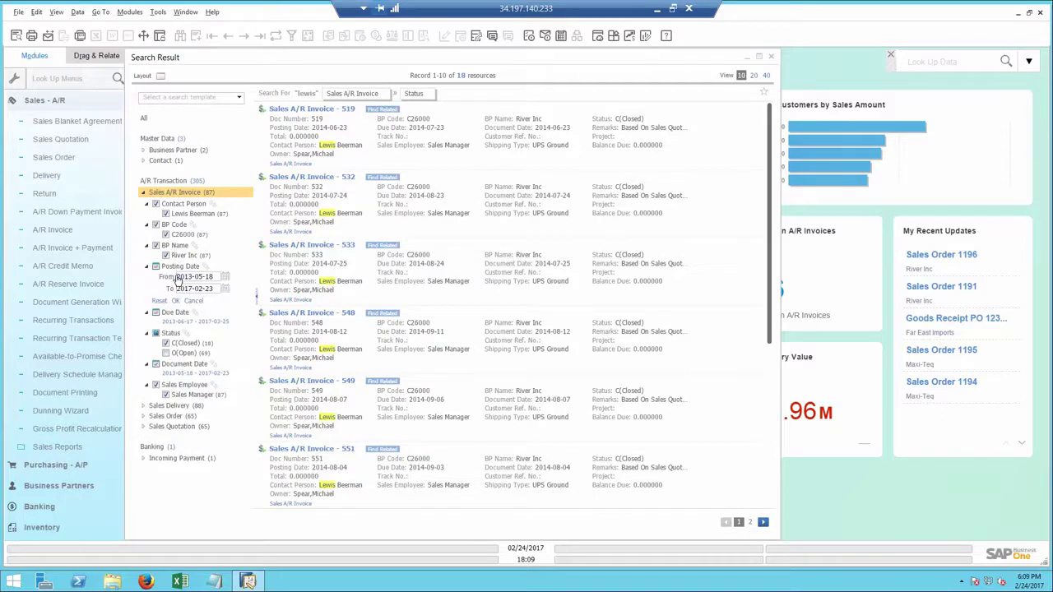
pyautogui.click(225, 278)
pyautogui.click(259, 291)
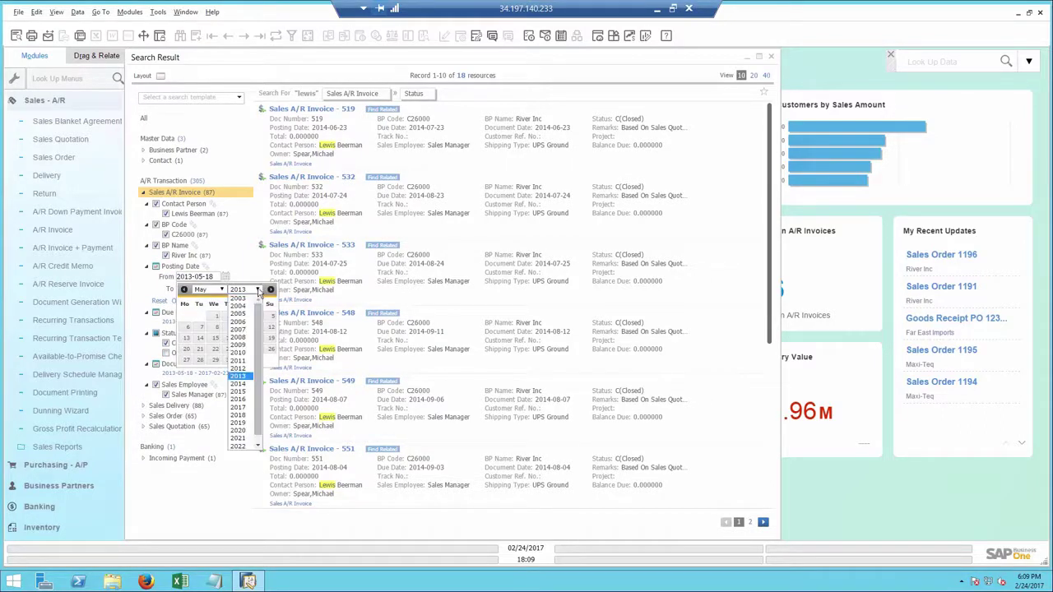
pyautogui.click(243, 409)
pyautogui.click(220, 289)
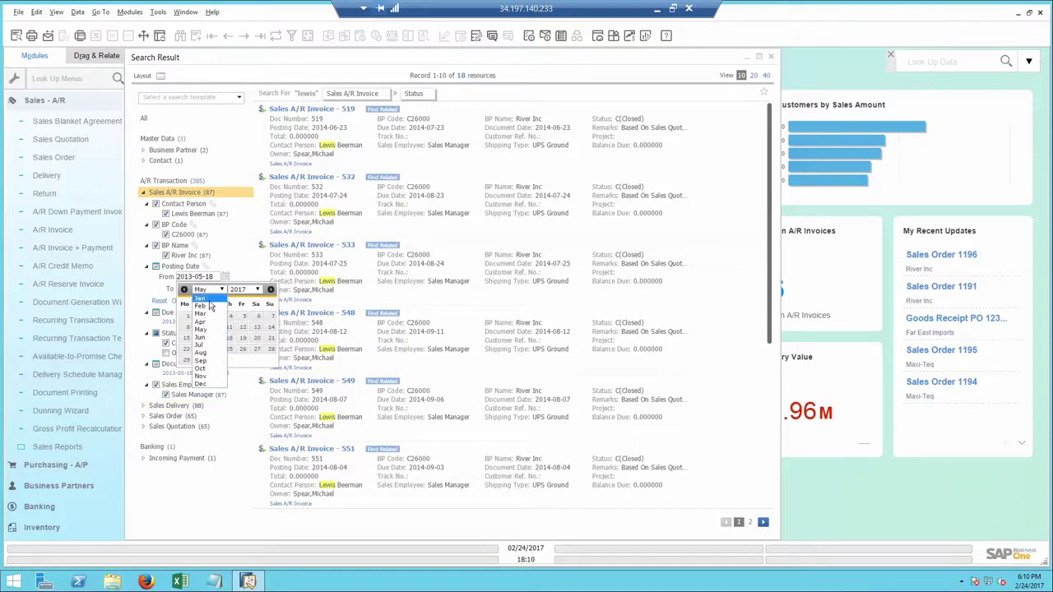
pyautogui.click(206, 298)
pyautogui.click(270, 317)
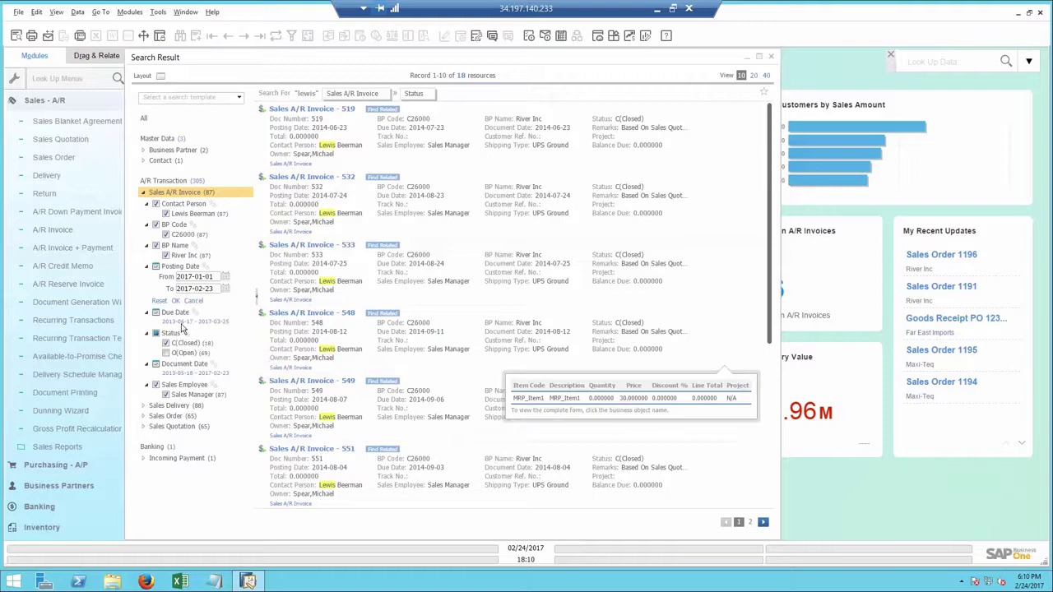
pyautogui.click(175, 301)
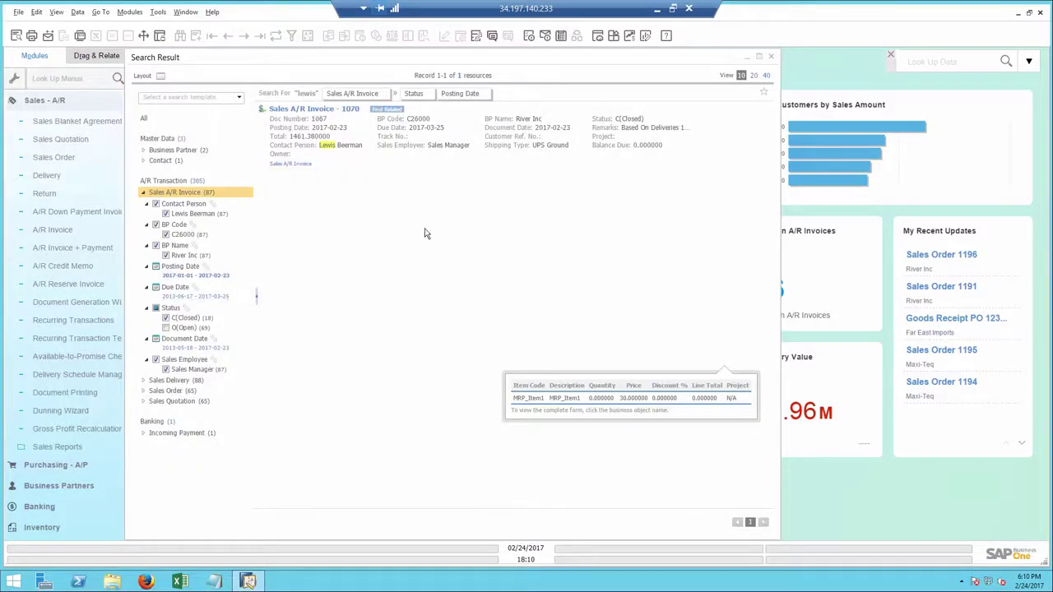
pyautogui.moveTo(402, 122)
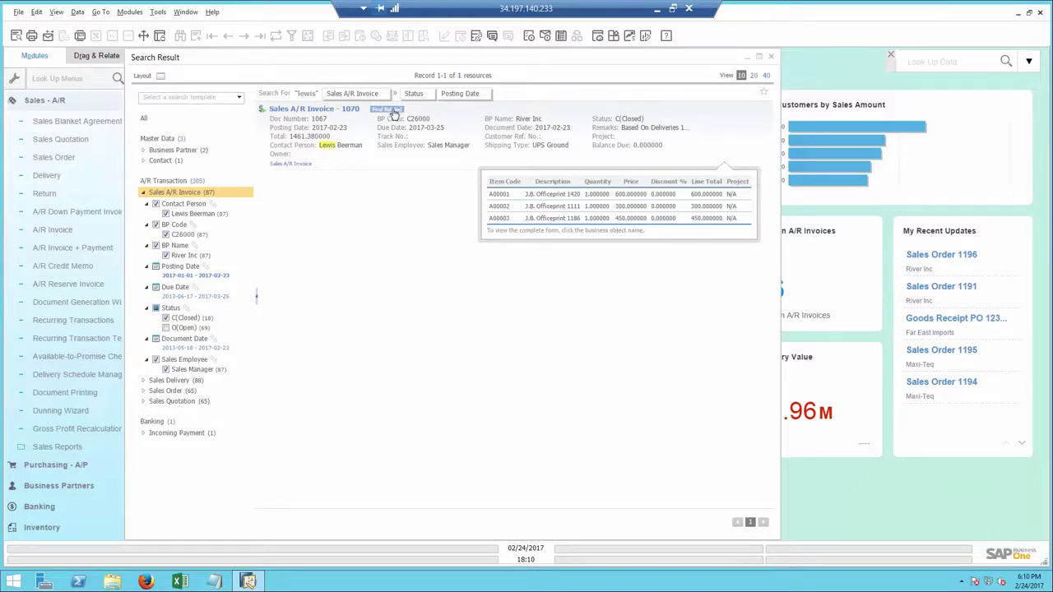
# Step: Browse invoice 1070's related items, sales deliveries and business partner, then expand Business Partner C26000
pyautogui.click(394, 114)
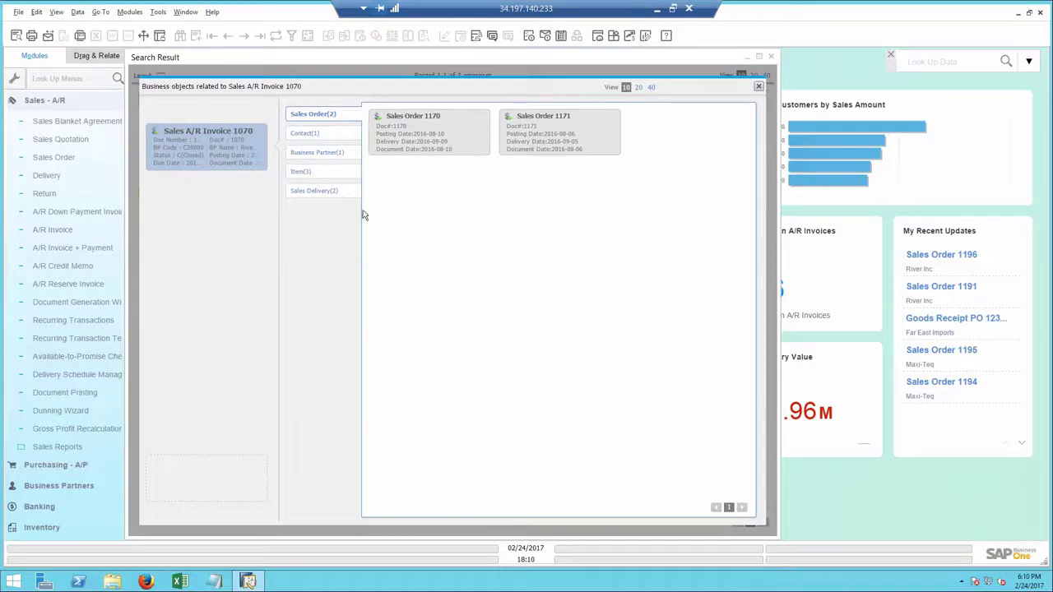
pyautogui.click(307, 176)
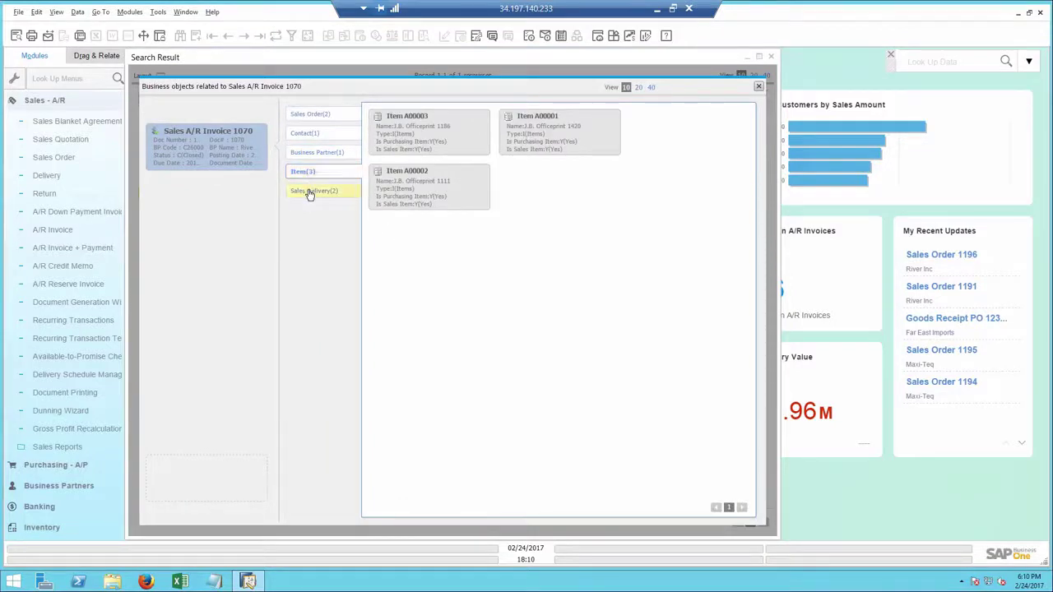
pyautogui.click(309, 194)
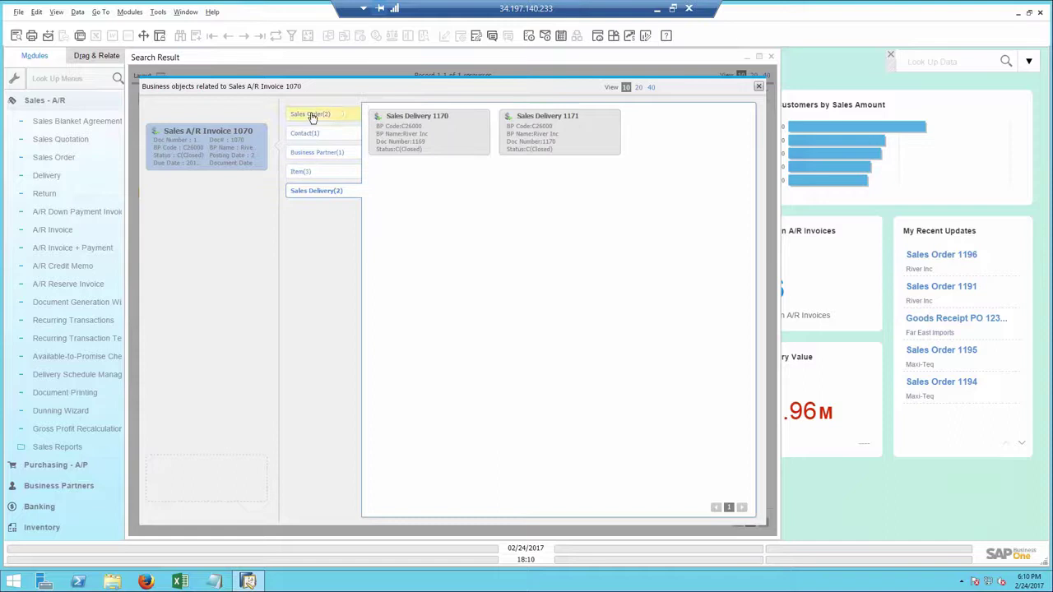
pyautogui.click(315, 154)
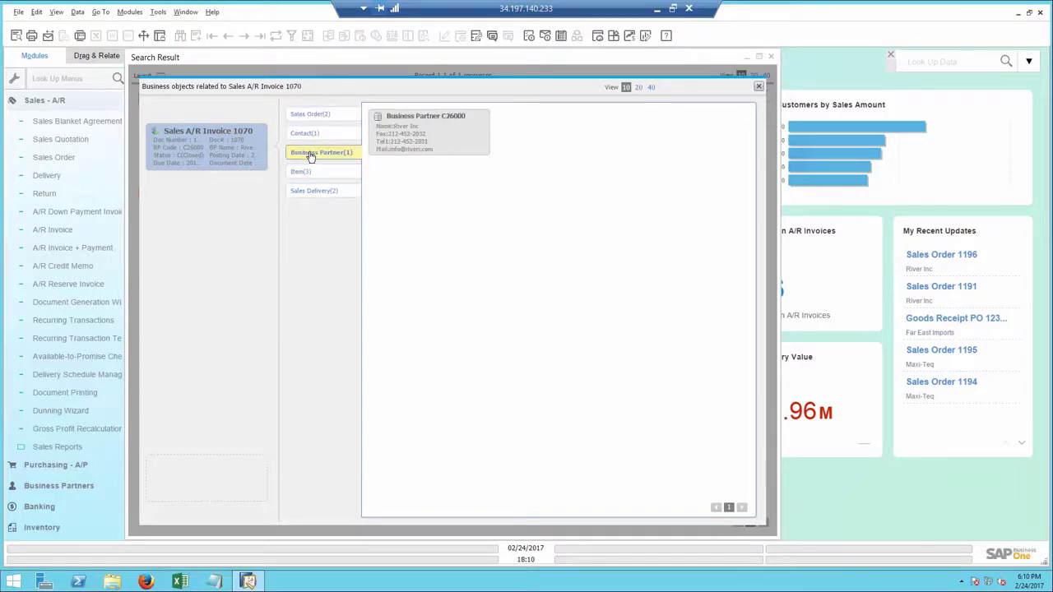
pyautogui.doubleClick(382, 152)
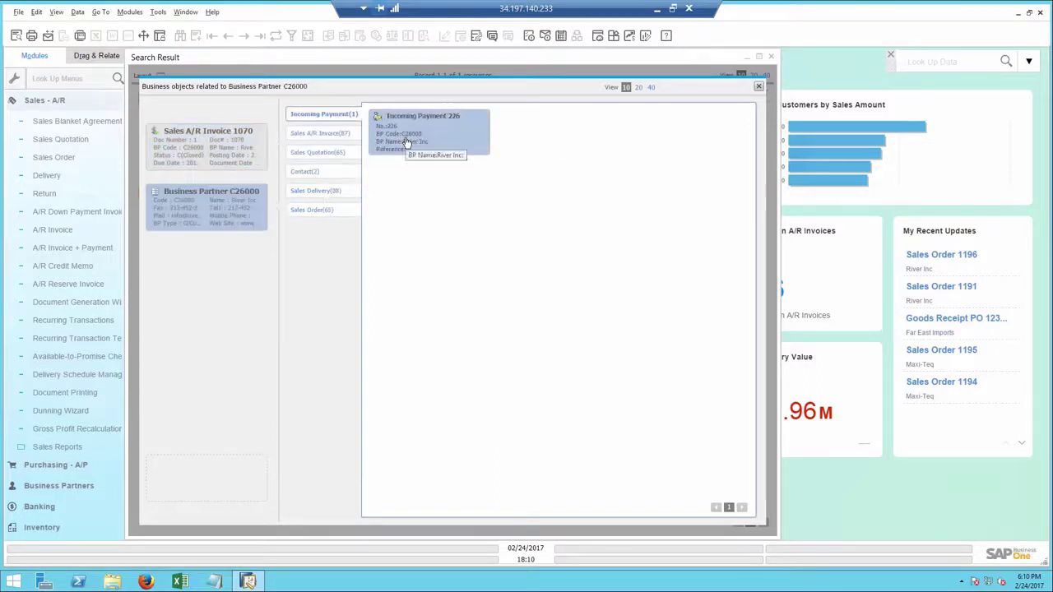
# Step: Open A/R Invoice 1067 and display its Relationship Map from Quotation 1185 to Payment 226
pyautogui.doubleClick(218, 136)
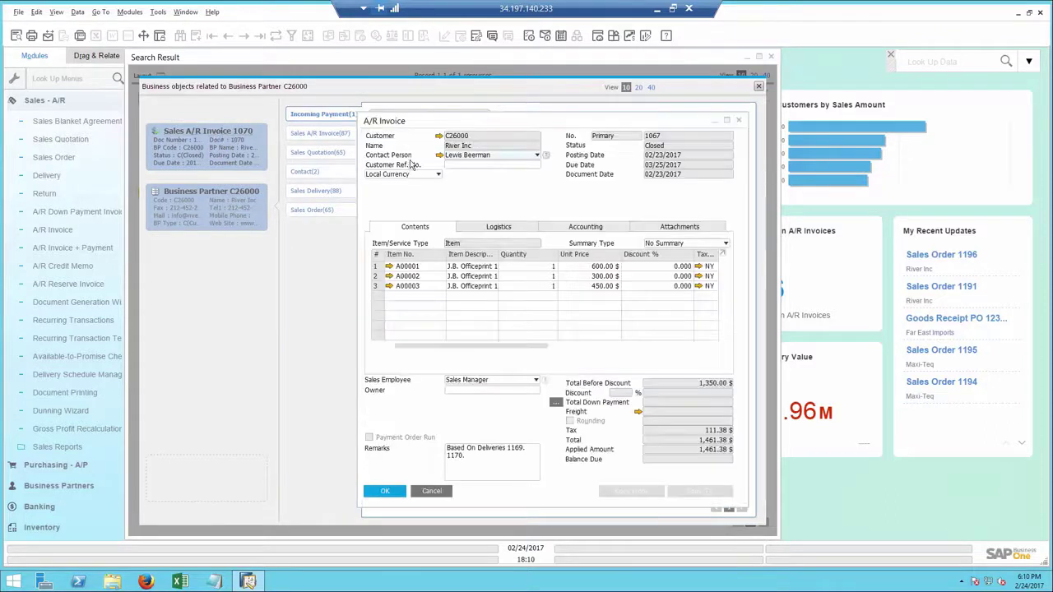
pyautogui.rightClick(494, 191)
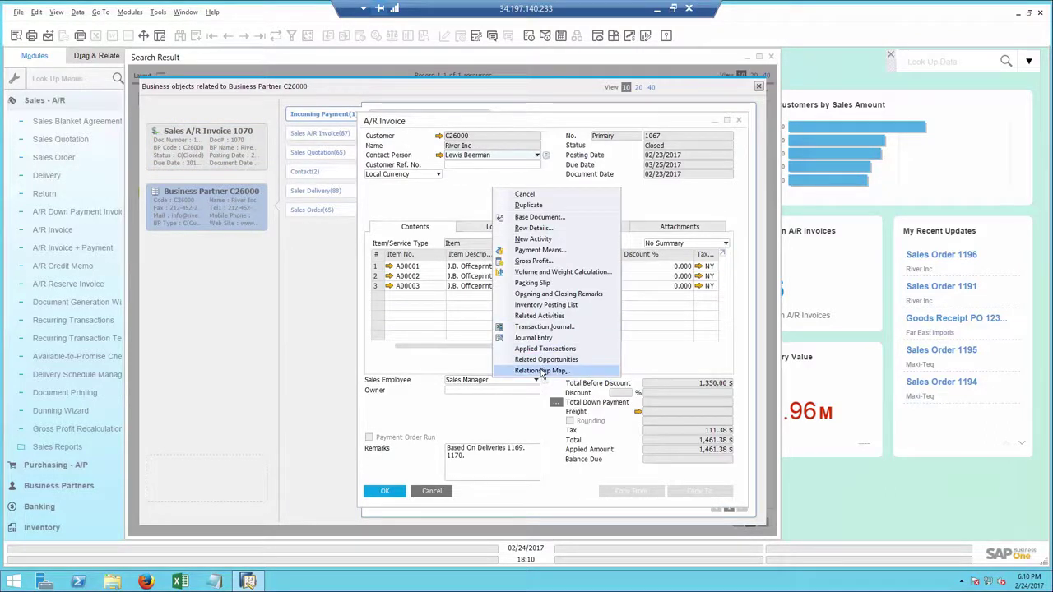
pyautogui.click(541, 371)
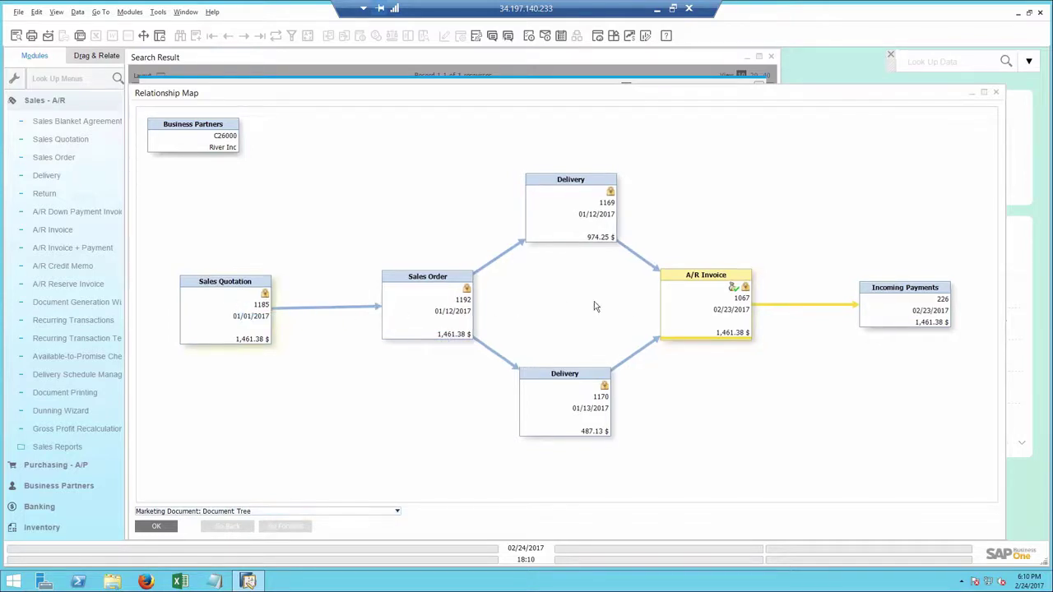
# Step: Start an e-mail for Incoming Payment 226 with its report attached, then close the open windows
pyautogui.doubleClick(900, 311)
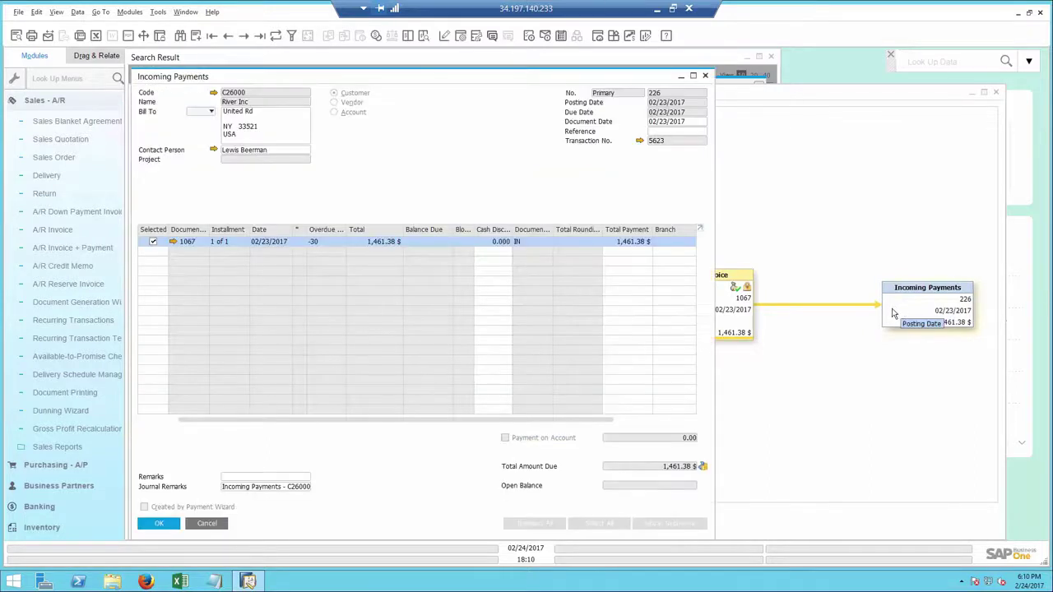
pyautogui.click(48, 35)
pyautogui.click(394, 303)
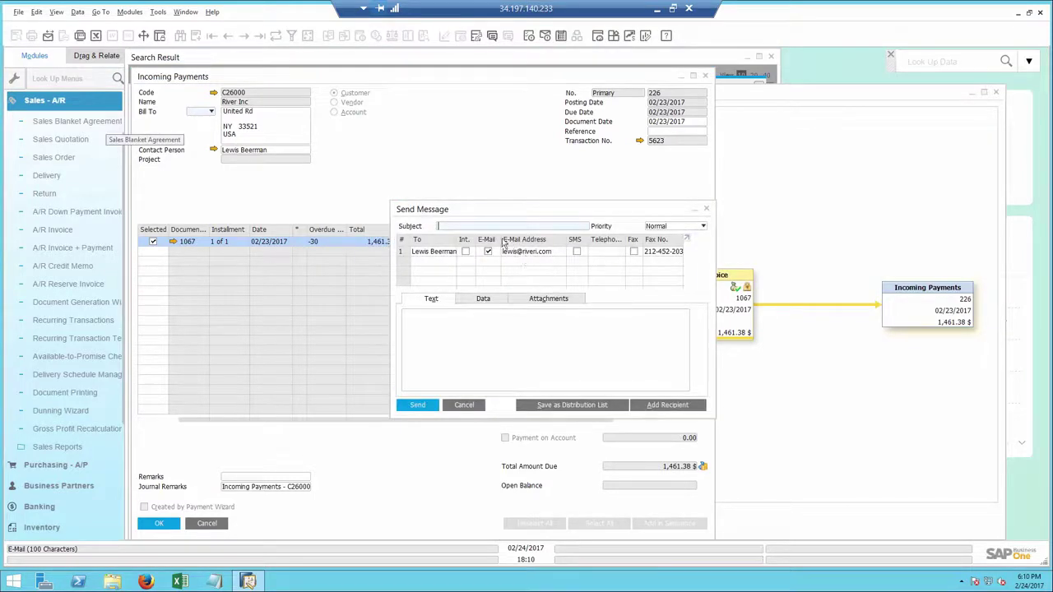
pyautogui.click(184, 12)
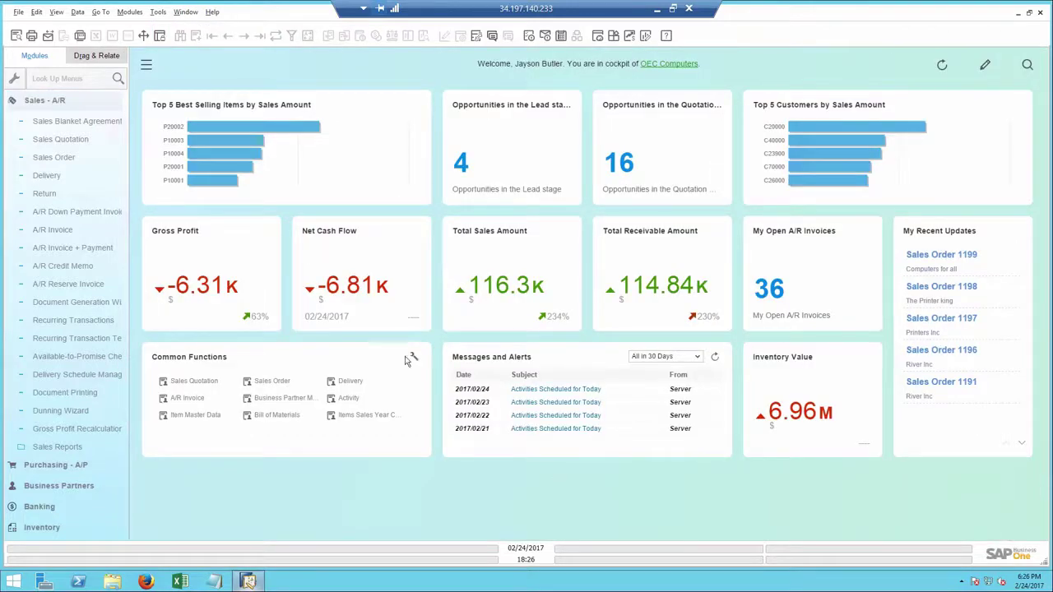
# Step: Collapse Sales - A/R in the Modules pane and select Purchasing - A/P
pyautogui.click(85, 103)
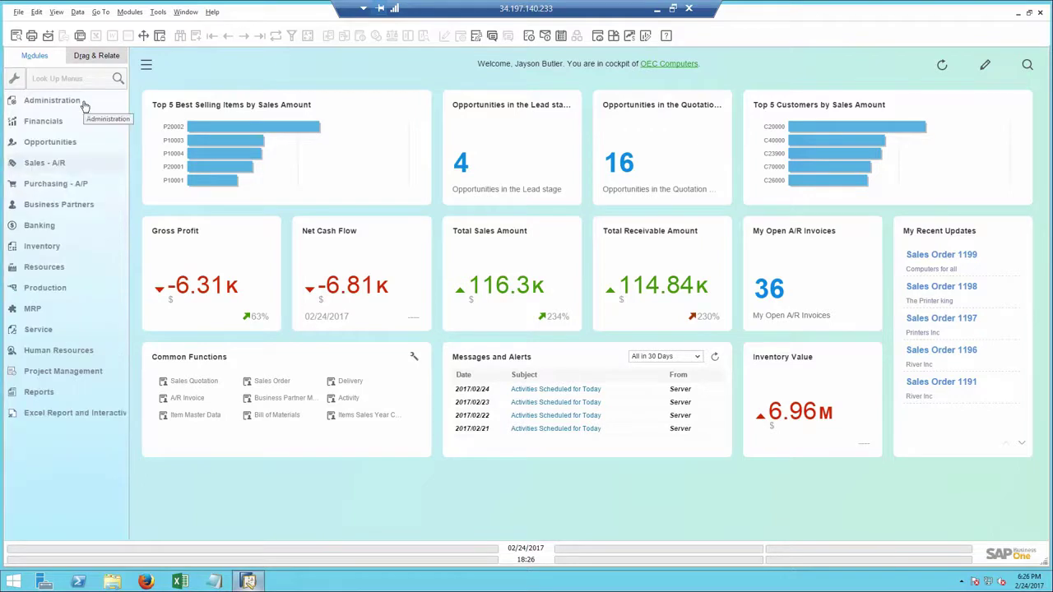
pyautogui.click(99, 183)
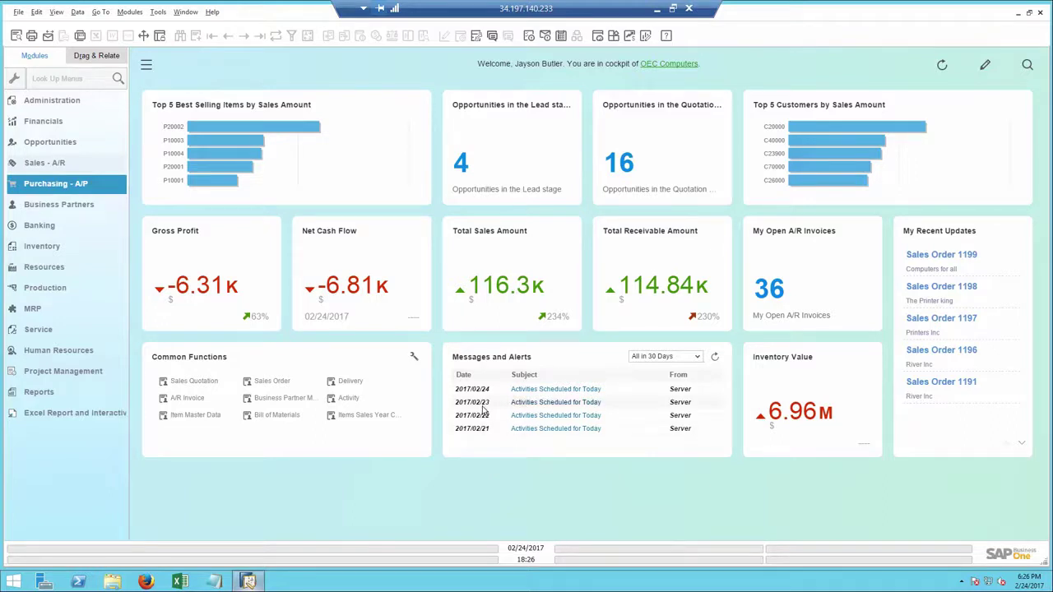
# Step: Show the Cash Flow Forecast for 02/24/2017–08/29/2017 and check one month's empty document details
pyautogui.click(629, 37)
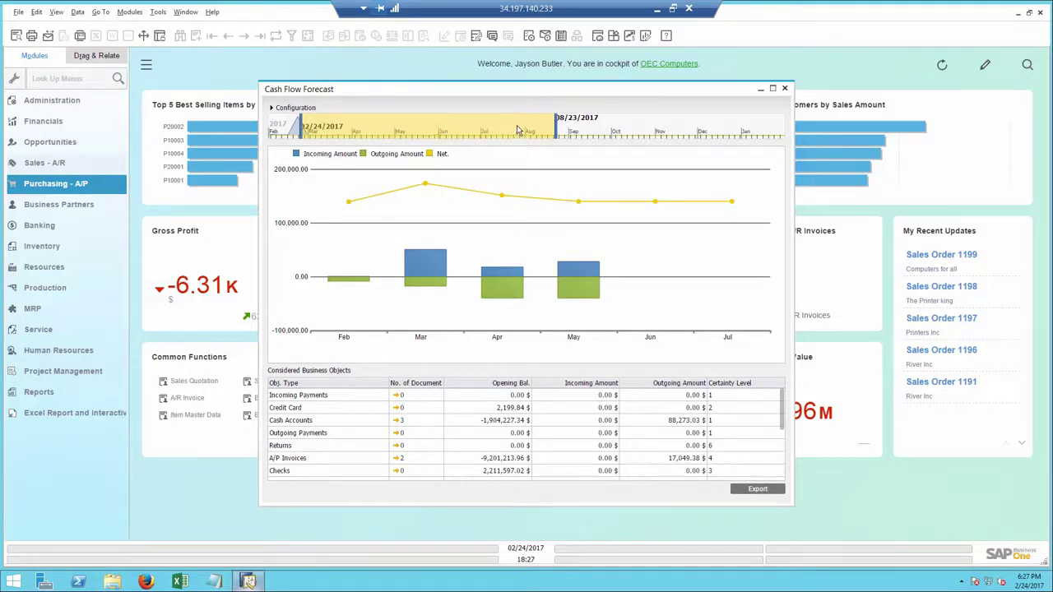
pyautogui.moveTo(557, 133); pyautogui.dragTo(566, 134)
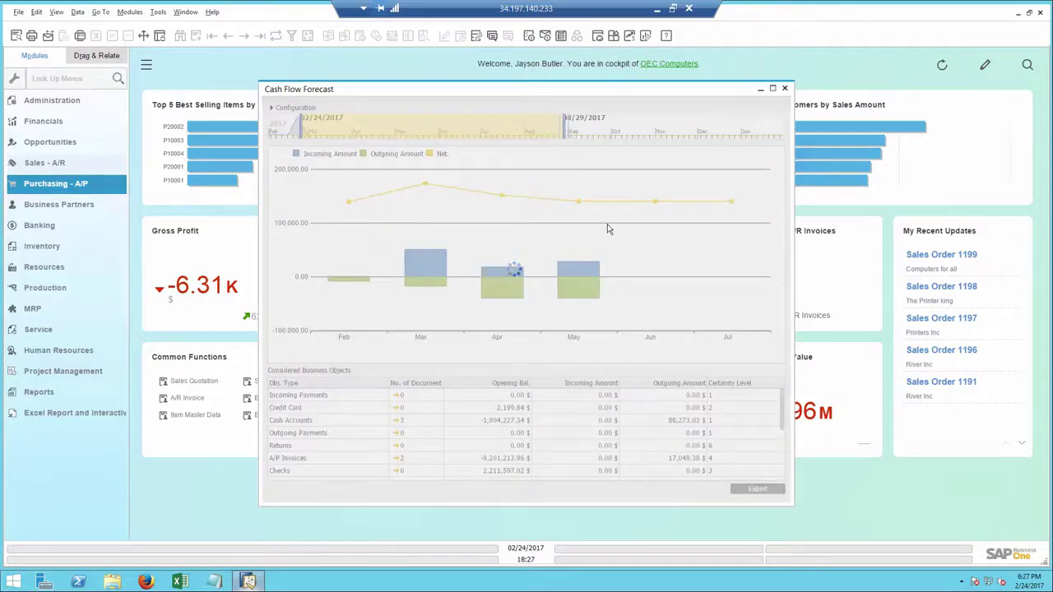
pyautogui.moveTo(785, 408); pyautogui.dragTo(787, 461)
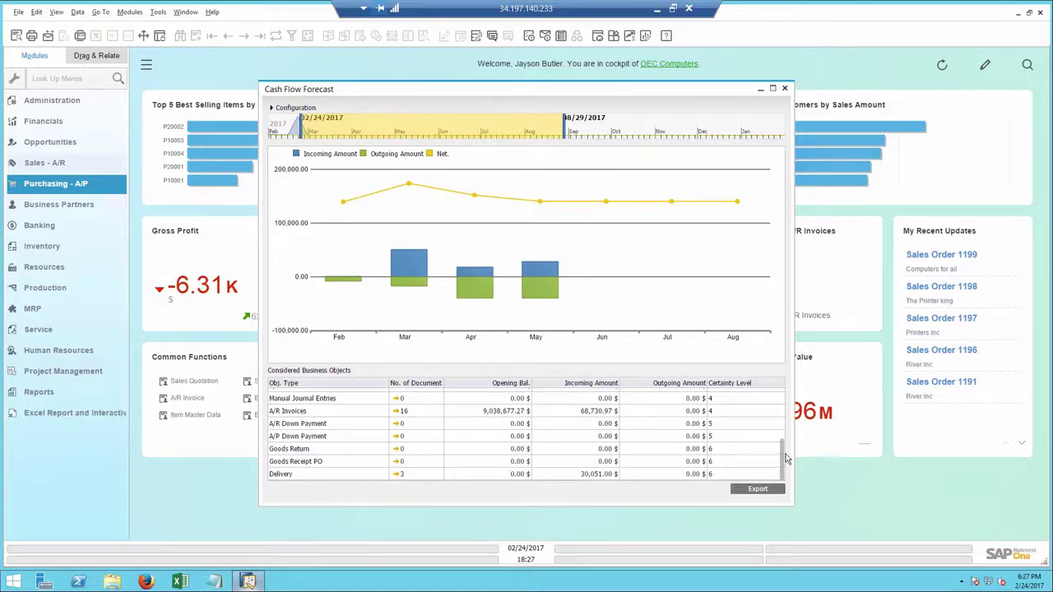
pyautogui.moveTo(785, 461); pyautogui.dragTo(784, 404)
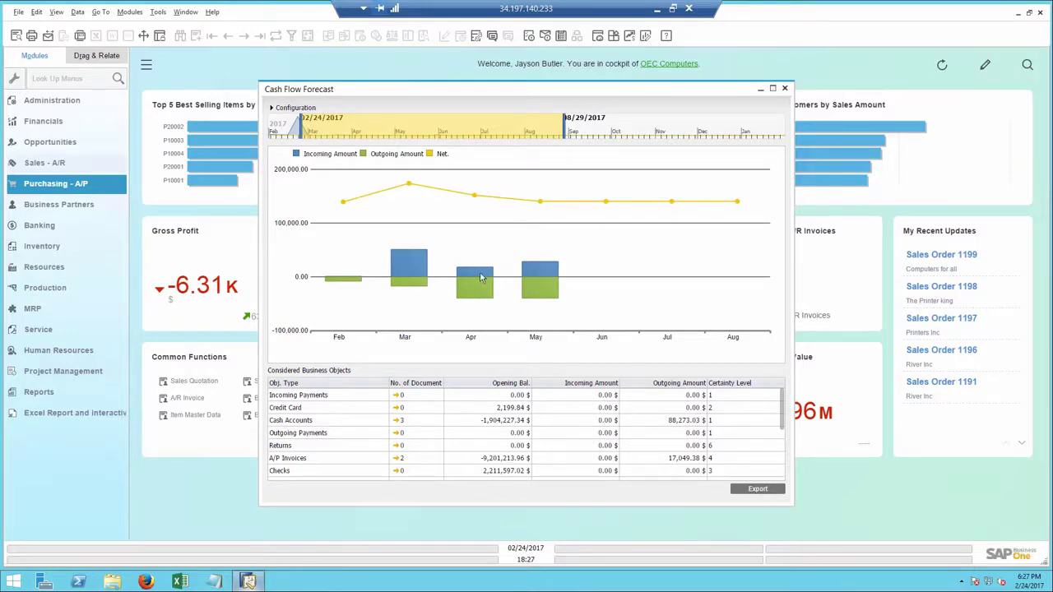
pyautogui.doubleClick(401, 263)
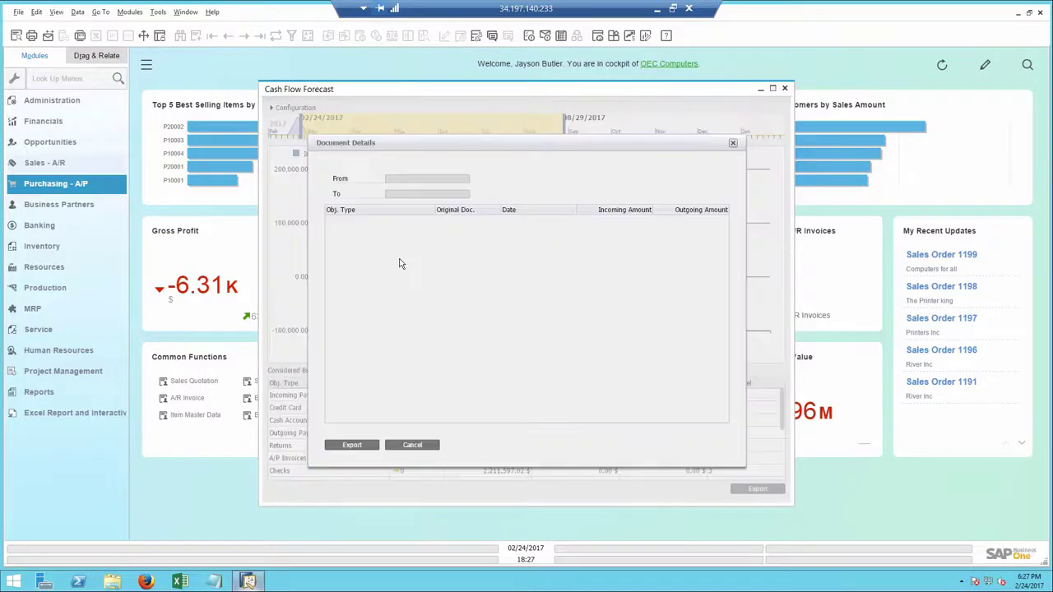
pyautogui.click(413, 445)
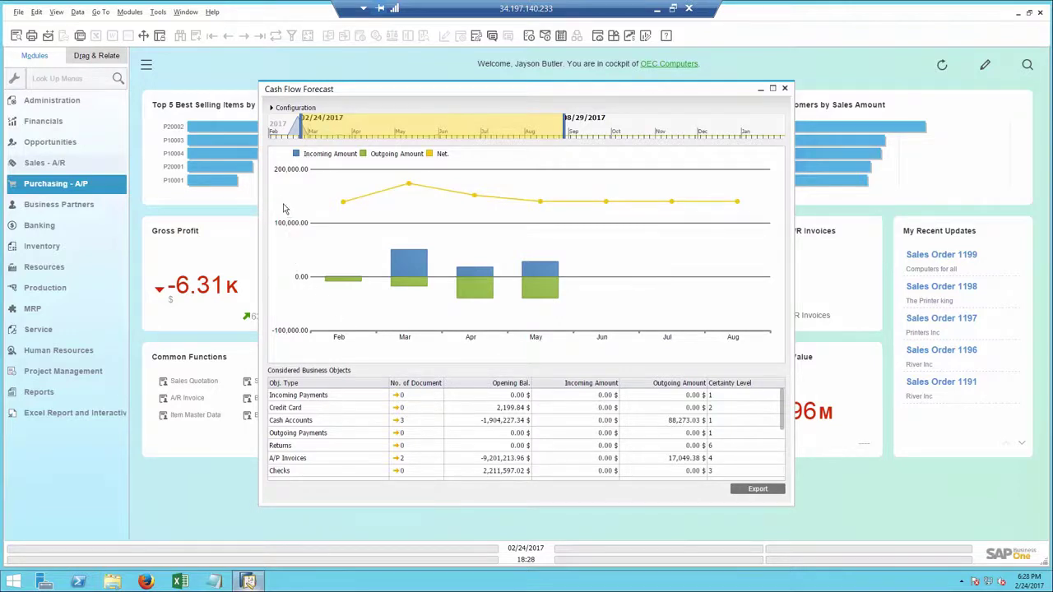
# Step: Lower the Certainty Level toward Low and review June's documents: 2 purchase orders, 22,083.00 $ outgoing
pyautogui.click(272, 107)
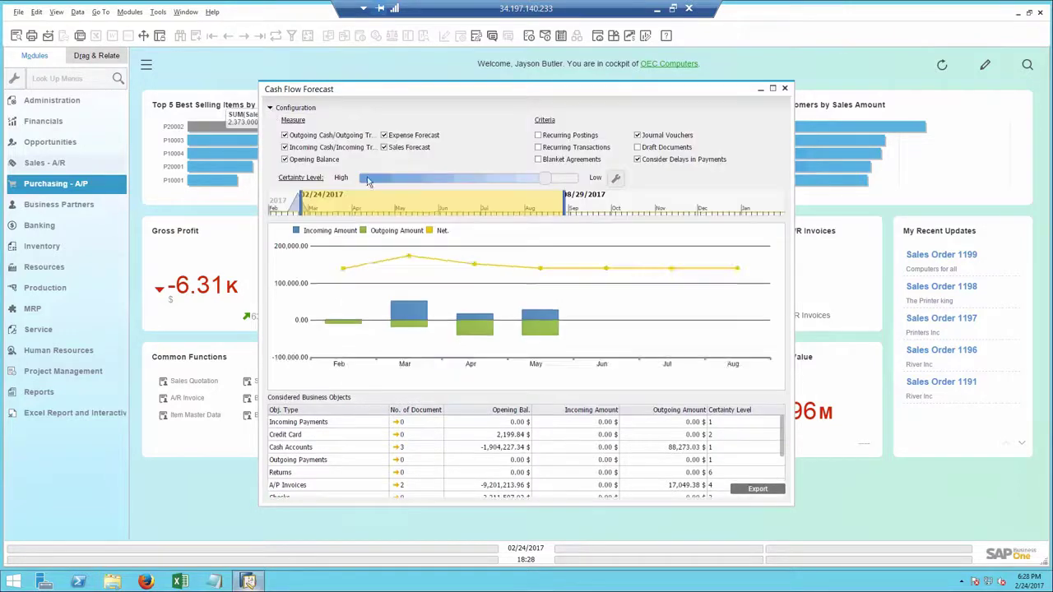
pyautogui.moveTo(548, 181); pyautogui.dragTo(568, 183)
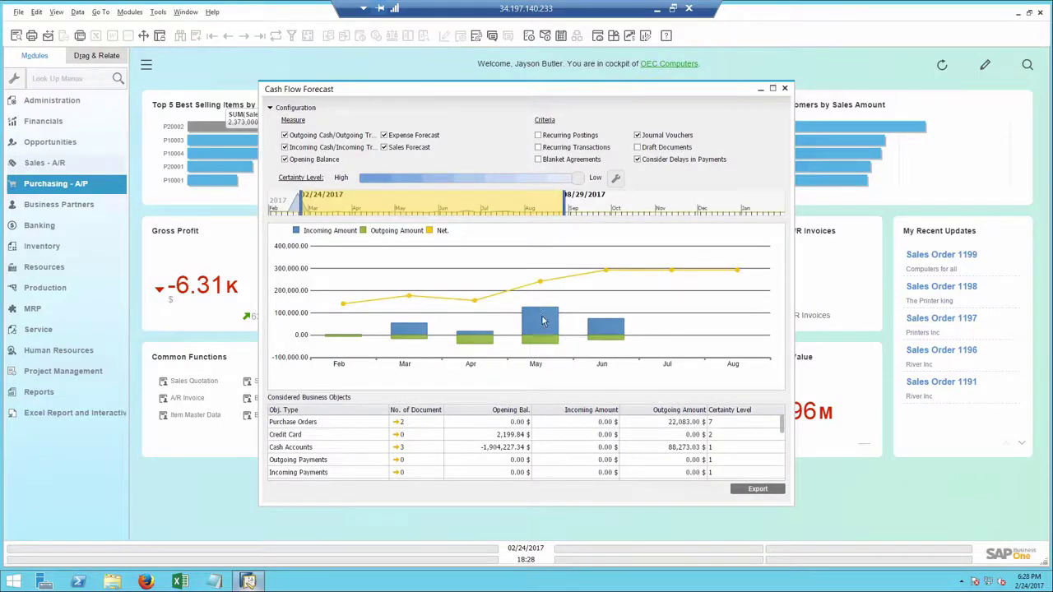
pyautogui.doubleClick(599, 332)
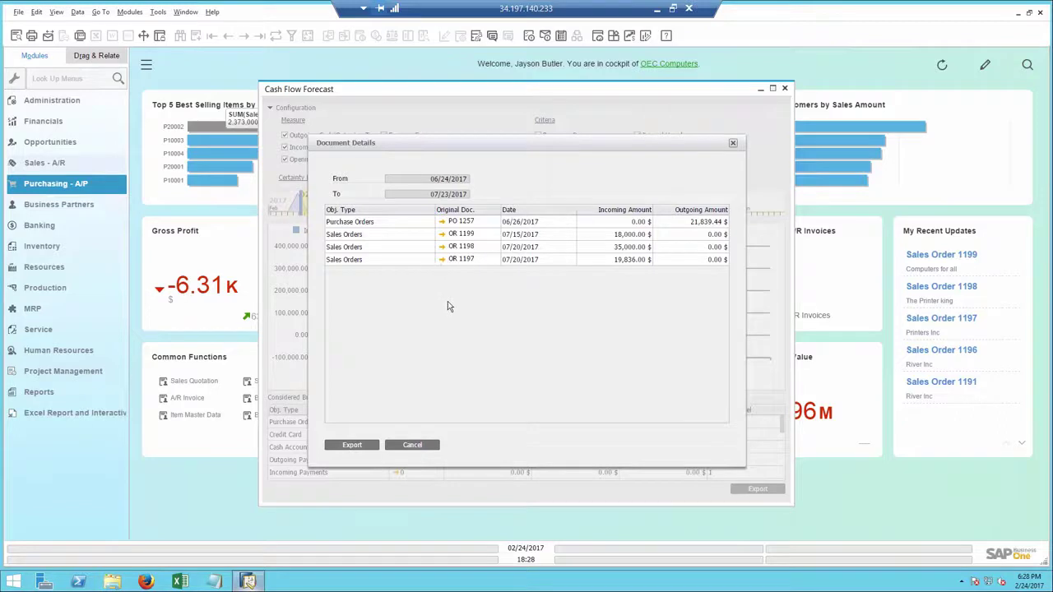
pyautogui.click(413, 445)
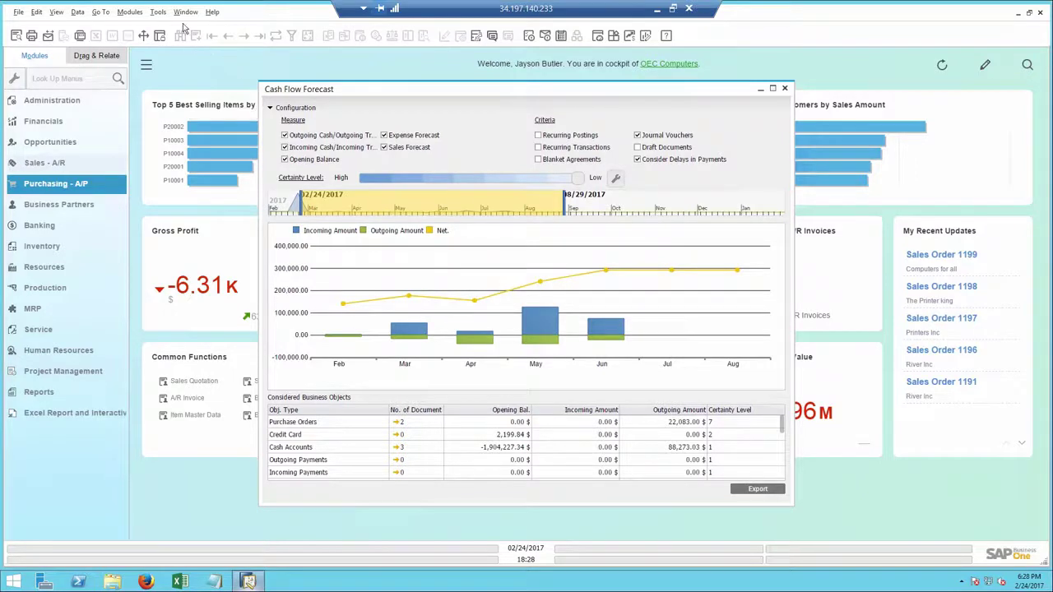
# Step: Close the Cash Flow Forecast window to reveal the cockpit's -6.81K net cash flow
pyautogui.click(783, 90)
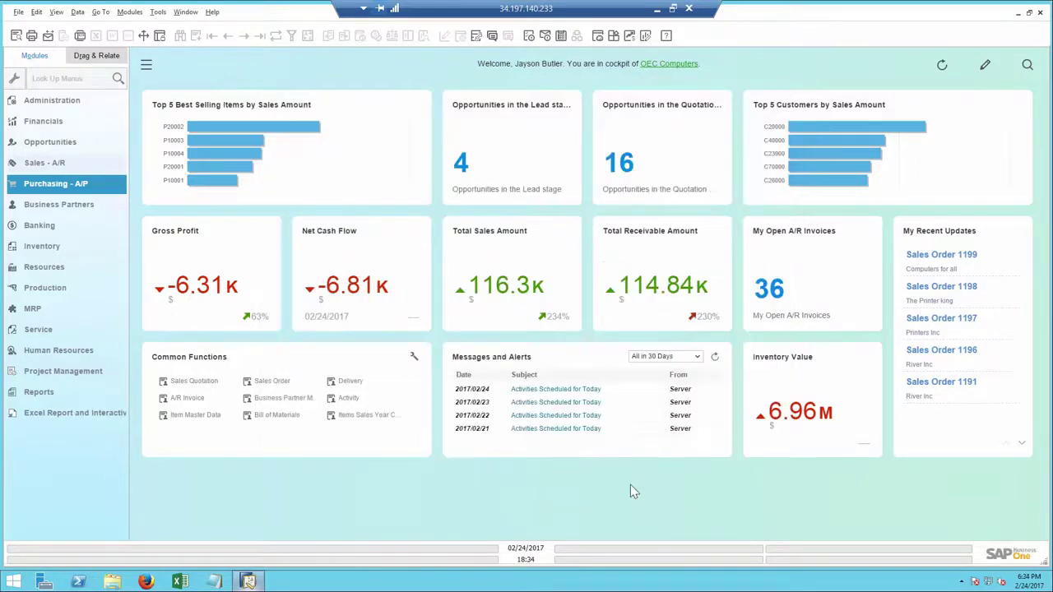